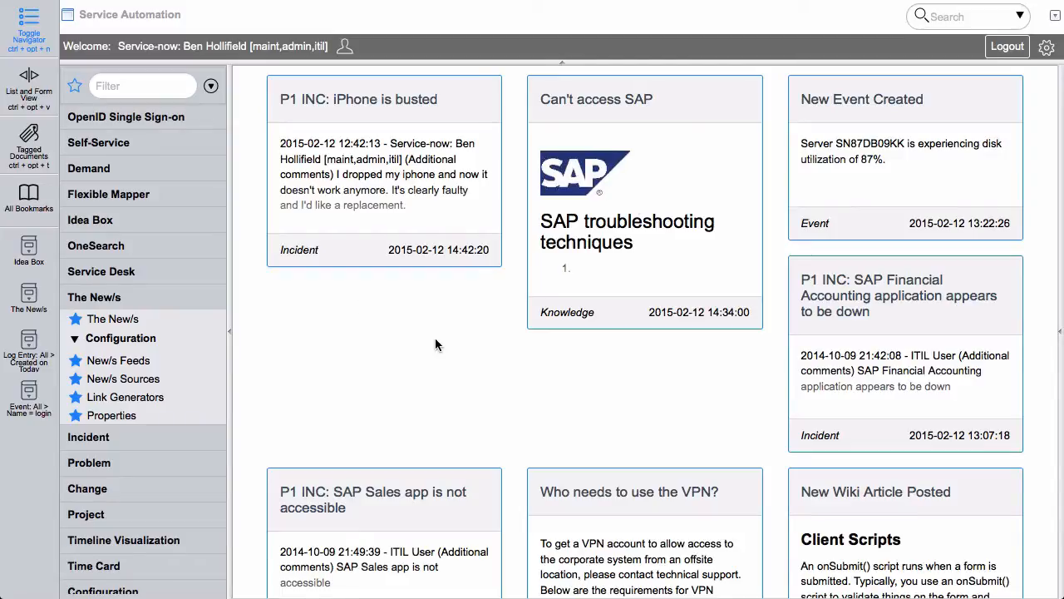
Browse the newsfeed's story cards, loading more stories at the end and returning to the newest ones
scroll(685, 367, "down", 4)
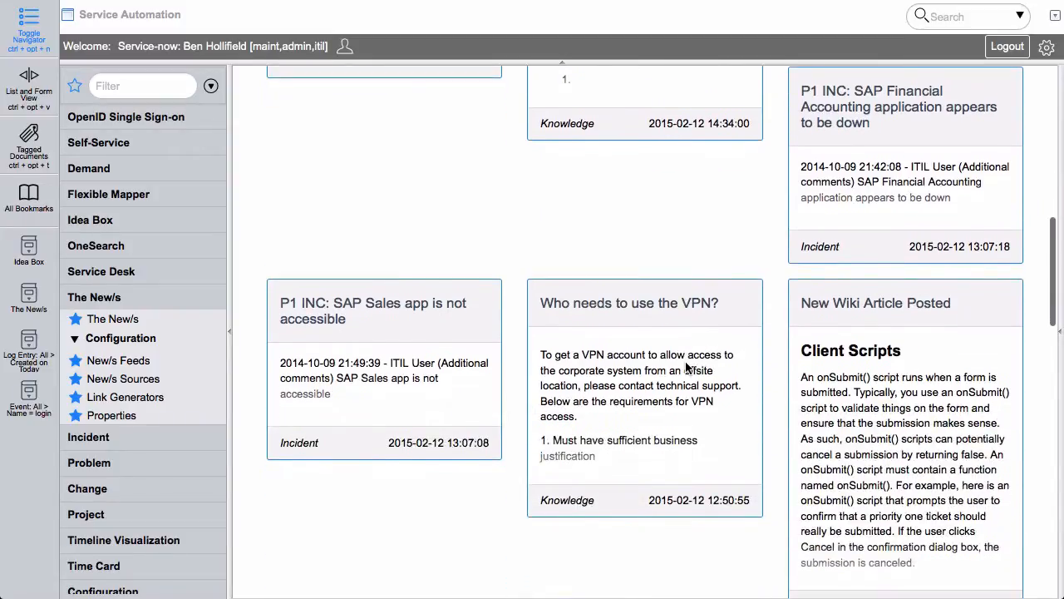
scroll(686, 368, "up", 4)
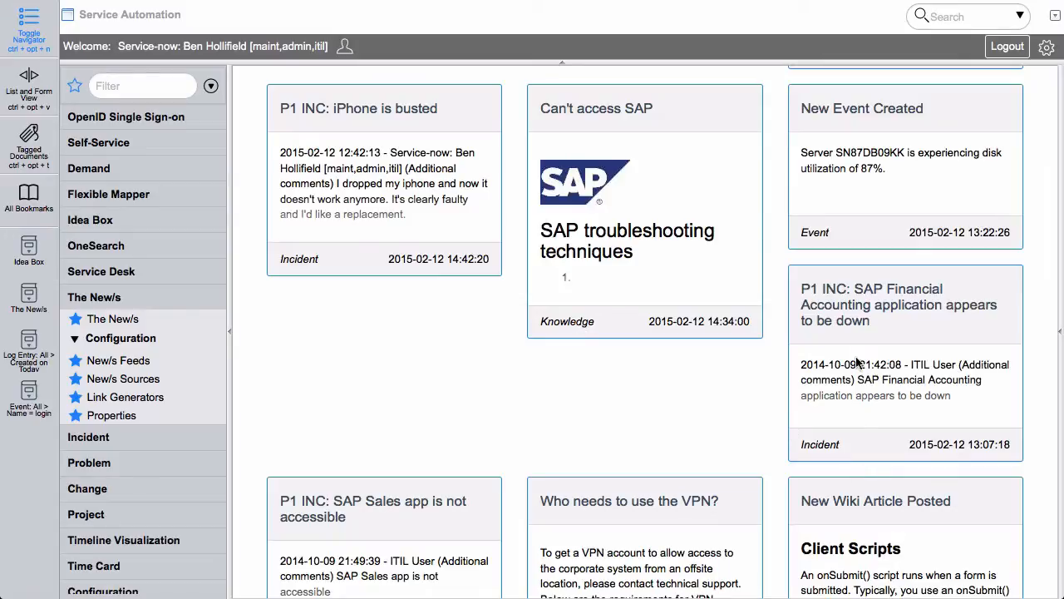
scroll(657, 236, "down", 10)
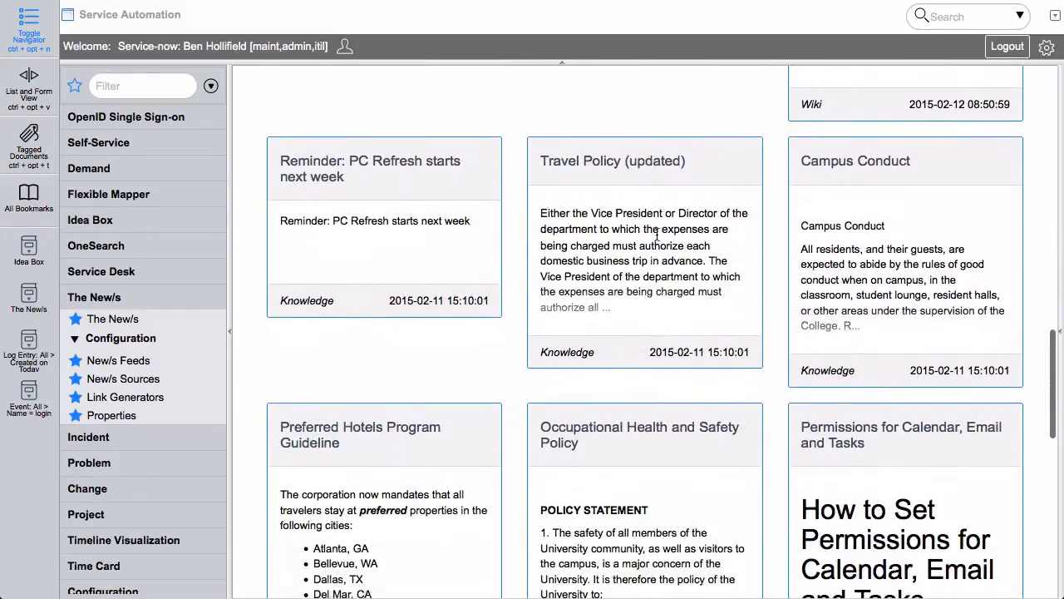
scroll(657, 235, "down", 7)
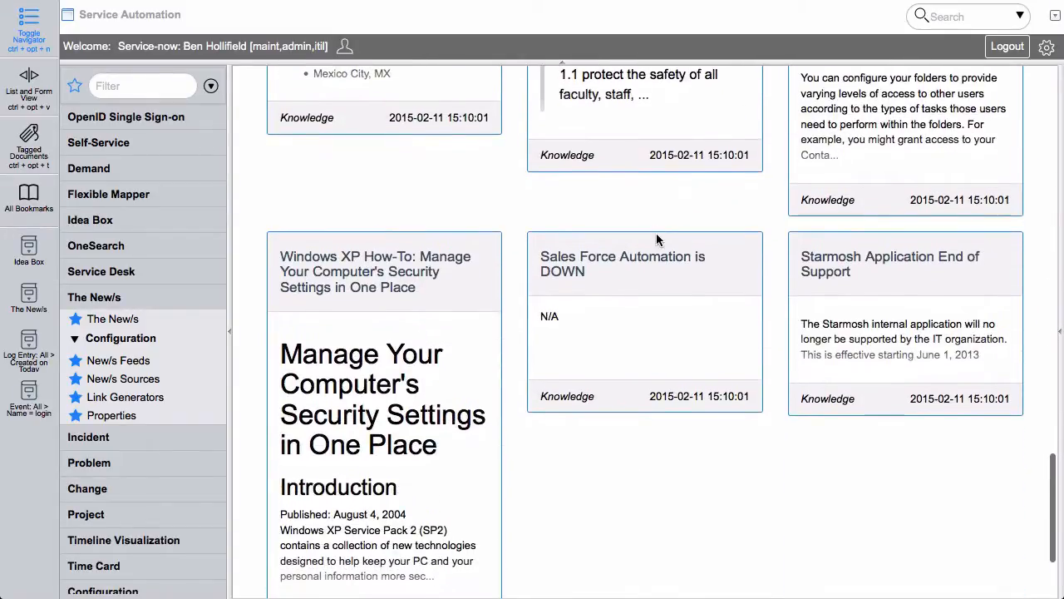
left_click(645, 536)
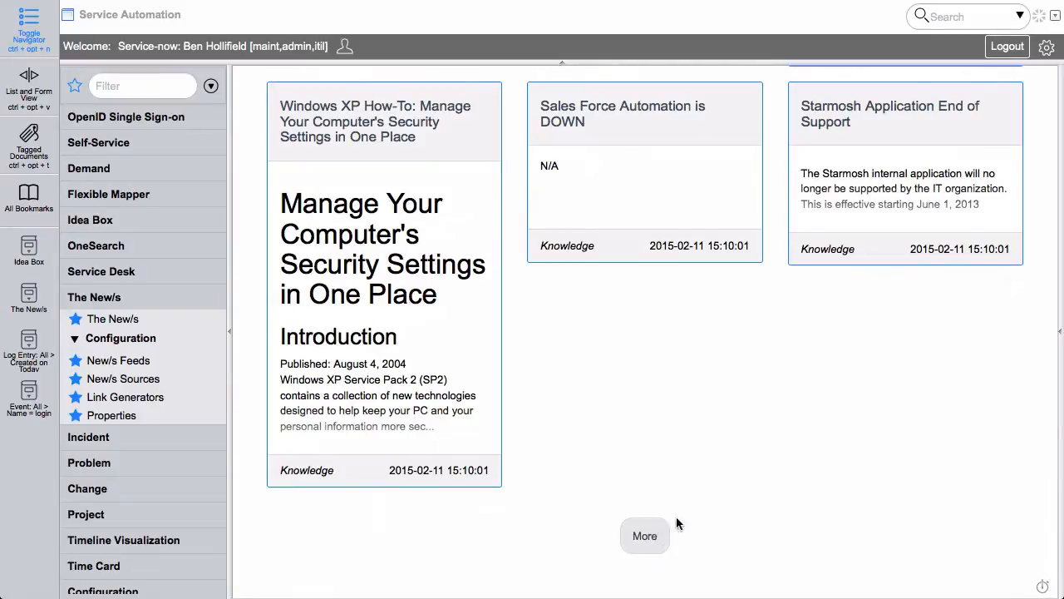
scroll(917, 366, "down", 3)
scroll(917, 358, "down", 3)
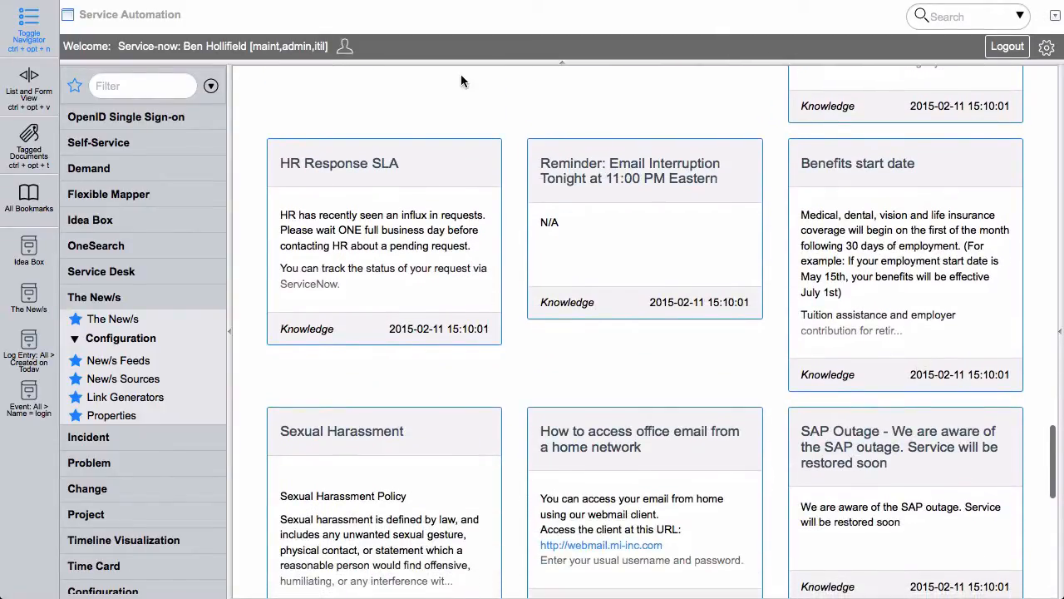
scroll(589, 190, "down", 15)
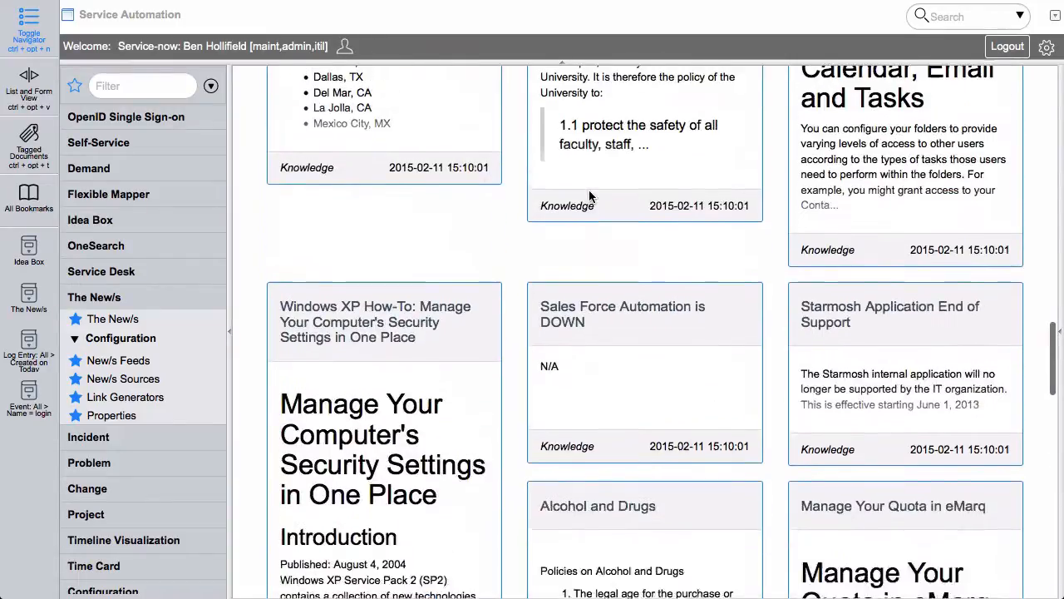
scroll(589, 196, "up", 15)
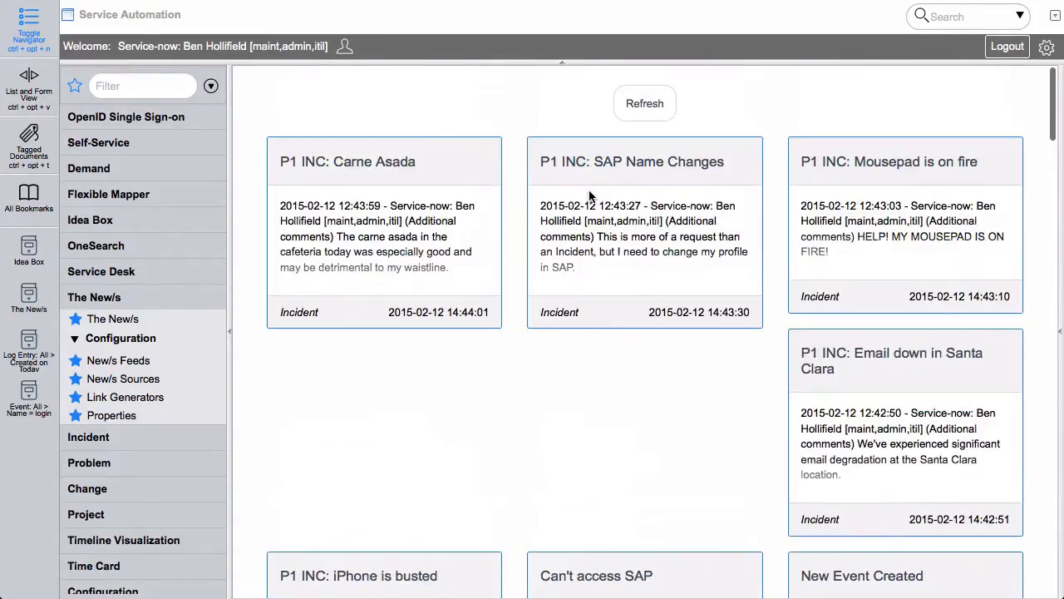
left_click(651, 256)
scroll(698, 240, "down", 10)
scroll(699, 242, "down", 10)
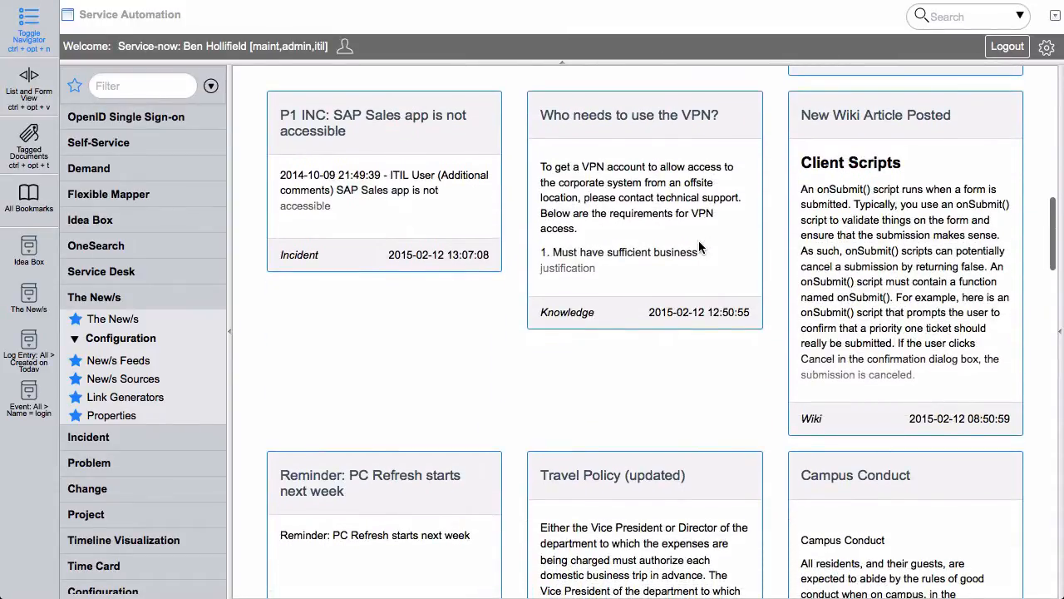
scroll(699, 247, "up", 1)
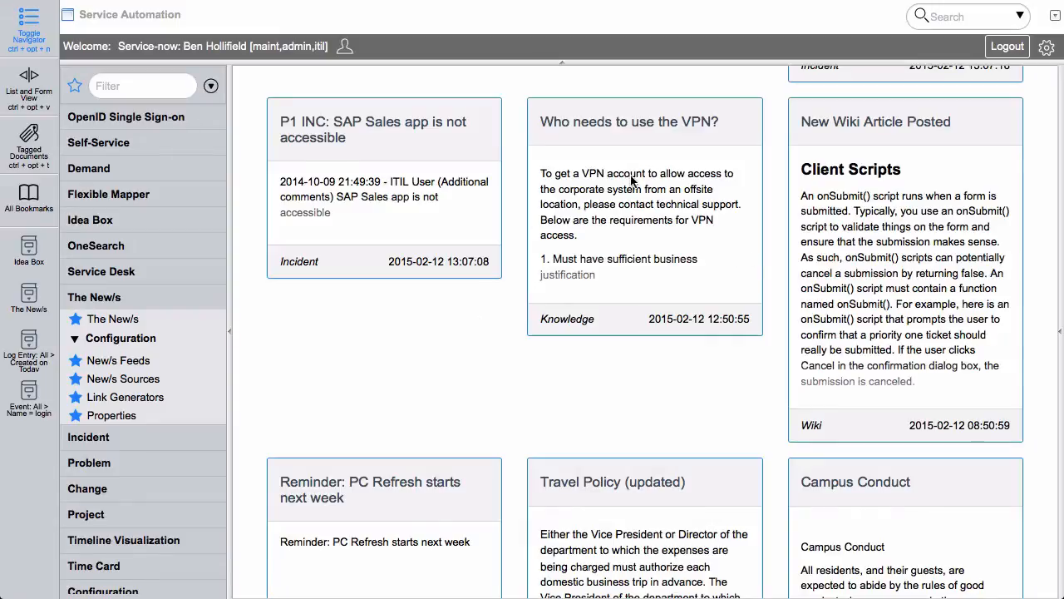
Open the first feed record in the New/s Feeds list and review its related list of generated stories
left_click(131, 366)
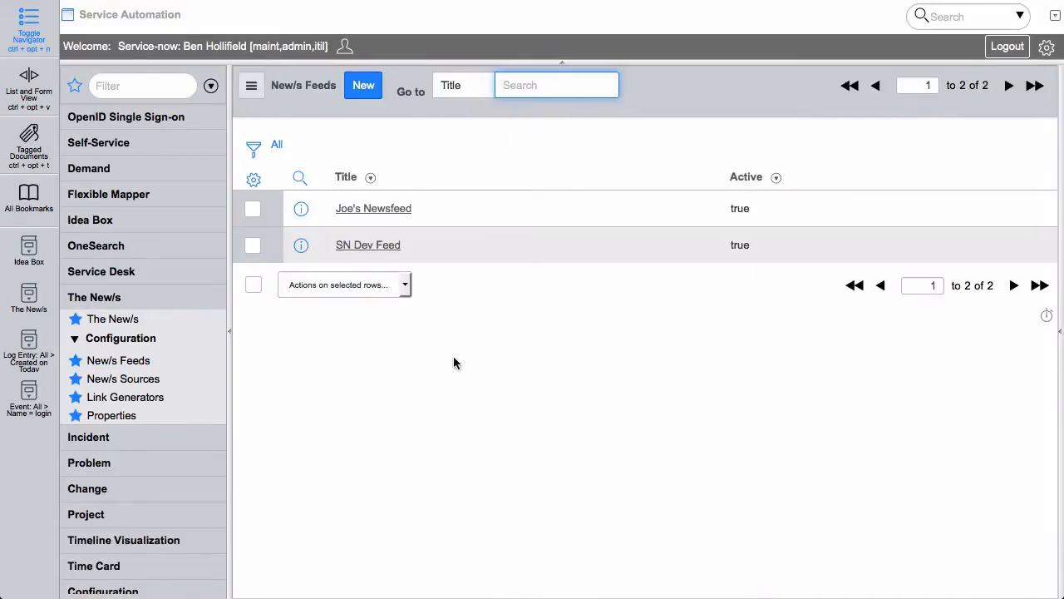
left_click(302, 209)
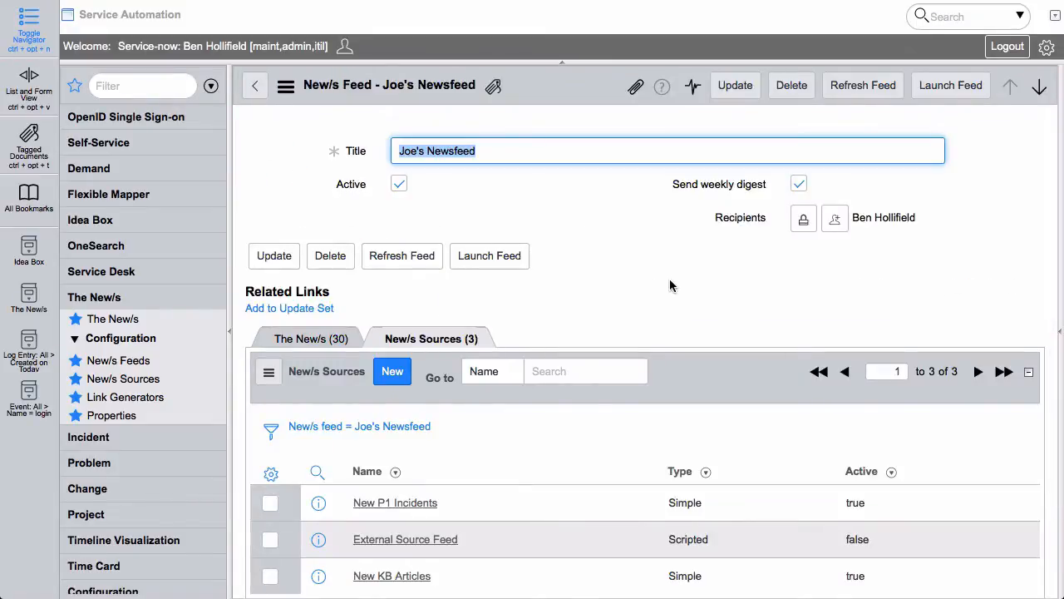
scroll(641, 281, "down", 3)
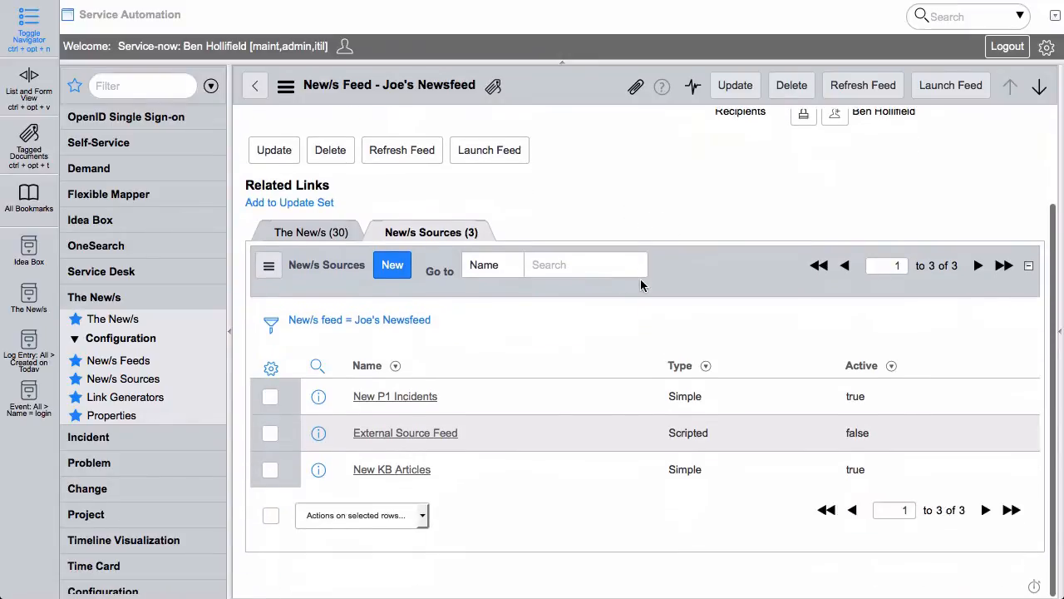
left_click(326, 232)
scroll(732, 468, "down", 4)
scroll(733, 467, "down", 10)
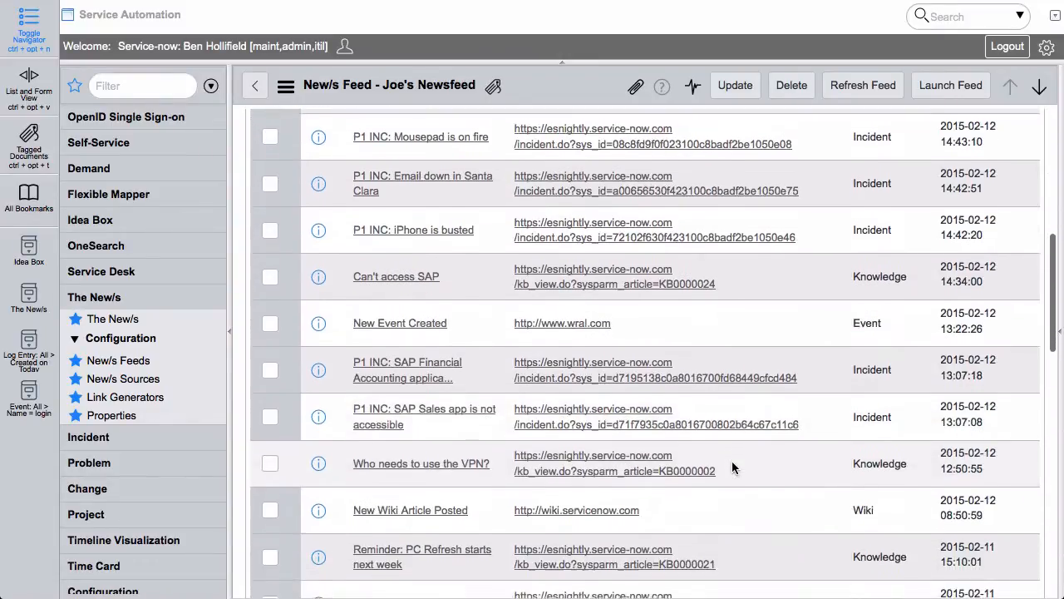
scroll(733, 467, "up", 9)
scroll(732, 465, "up", 8)
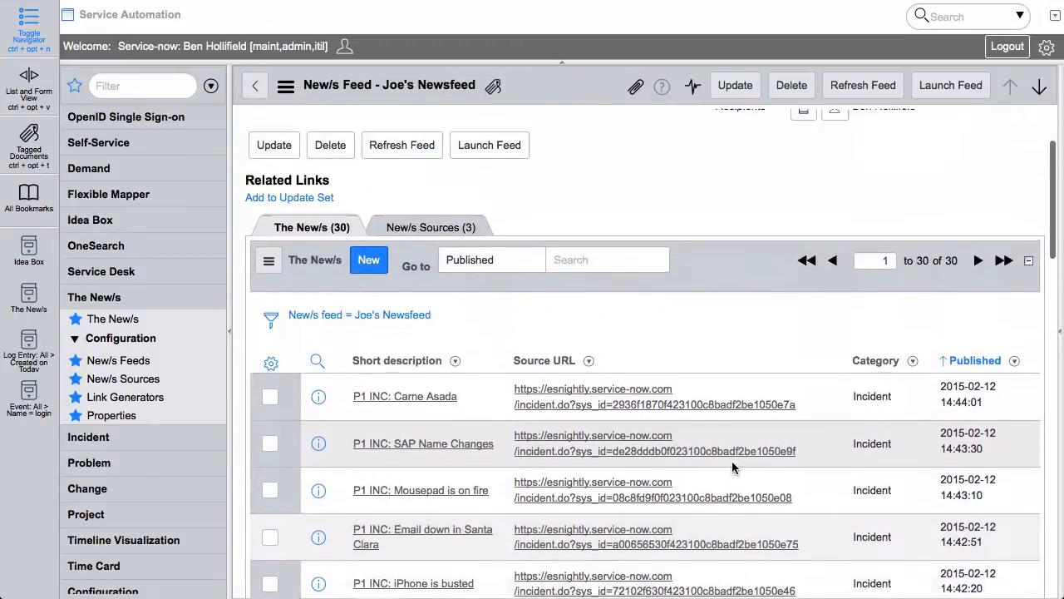
Open the New P1 Incidents source record from the feed's related New/s Sources
left_click(440, 296)
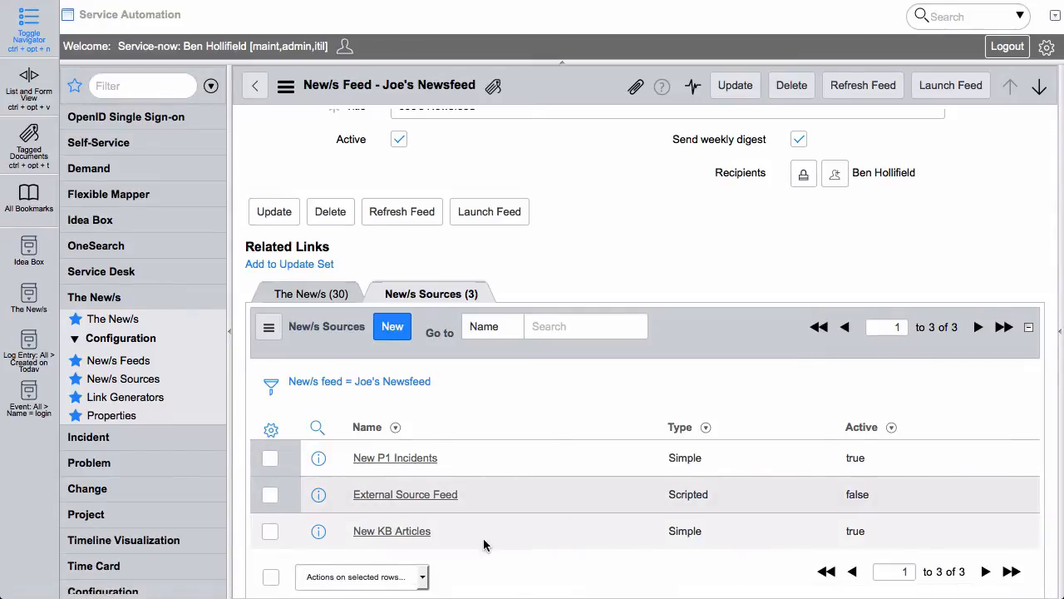
left_click(320, 458)
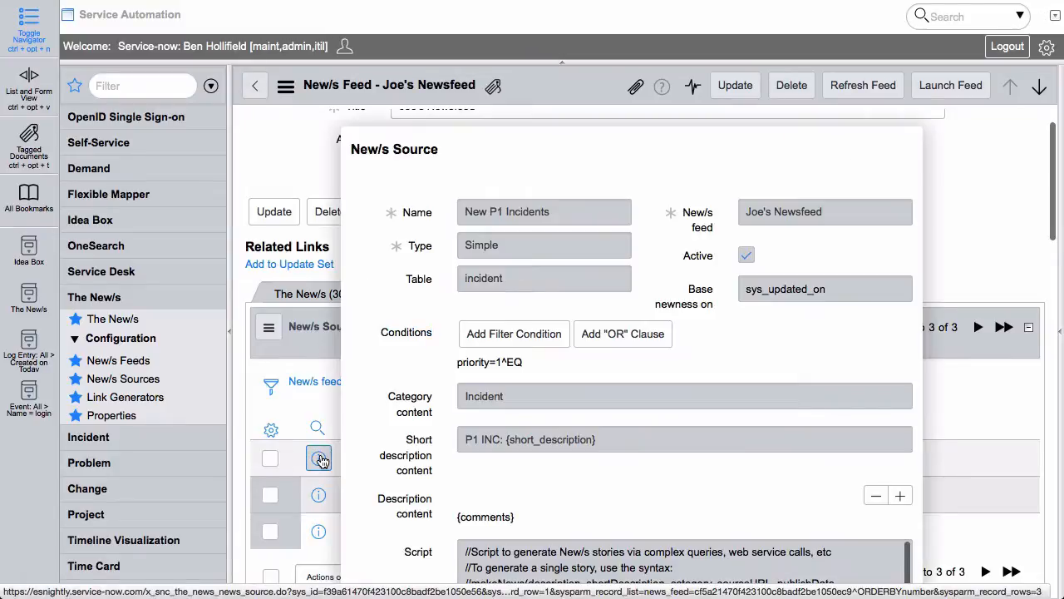
left_click(319, 458)
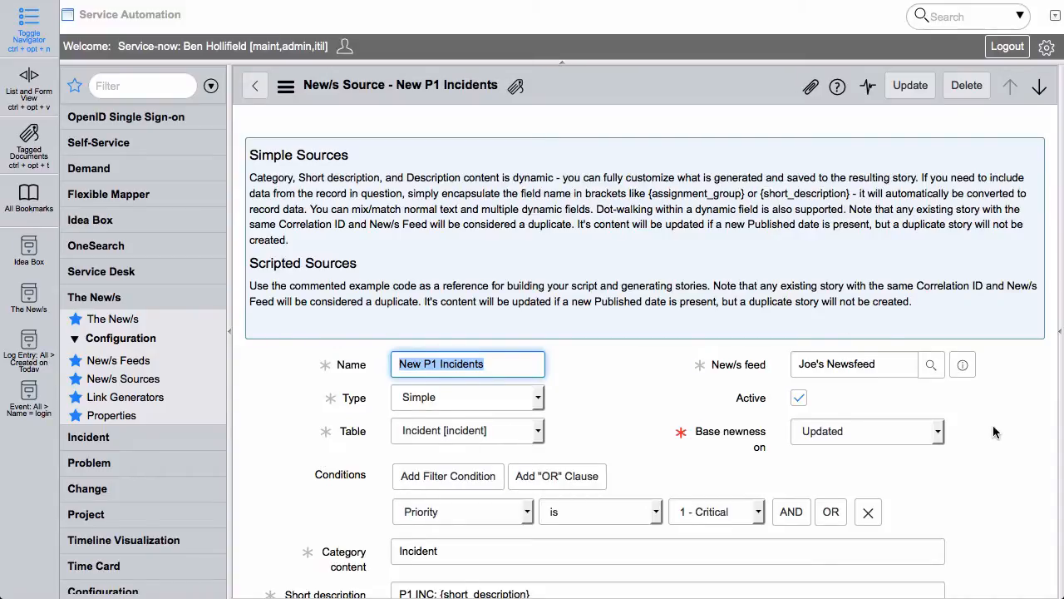
Examine the Type and Table choices on the New P1 Incidents source without changing the selections
scroll(994, 427, "down", 2)
scroll(994, 430, "up", 2)
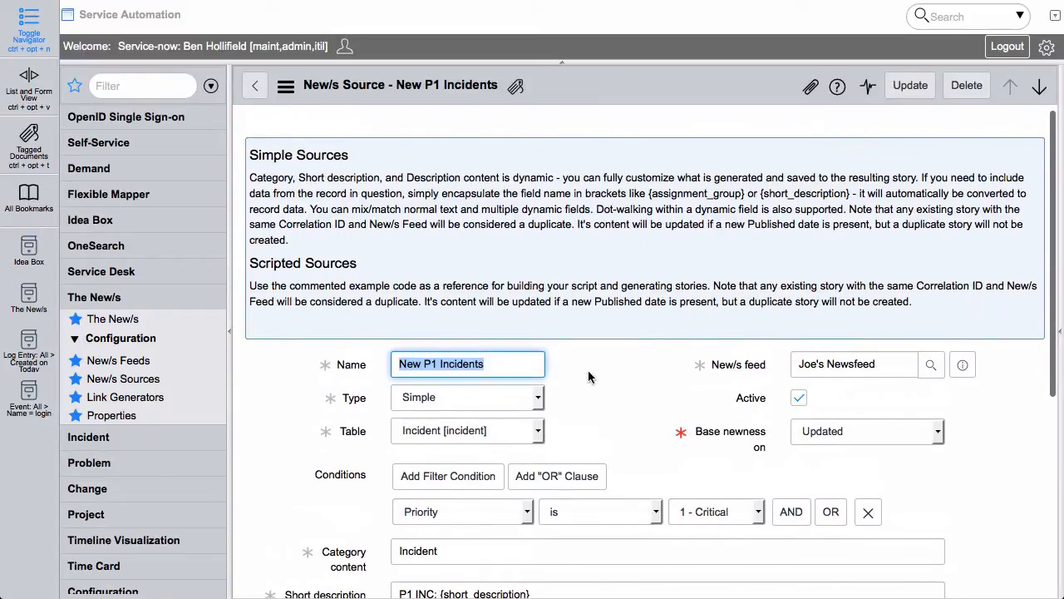
left_click(538, 399)
left_click(539, 401)
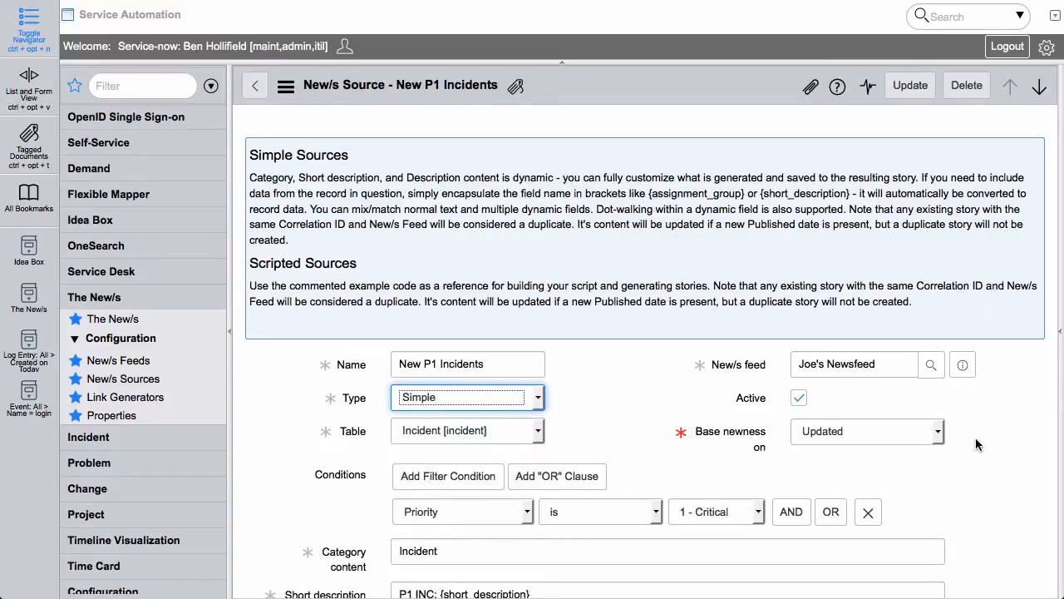
scroll(976, 438, "down", 2)
scroll(977, 444, "down", 1)
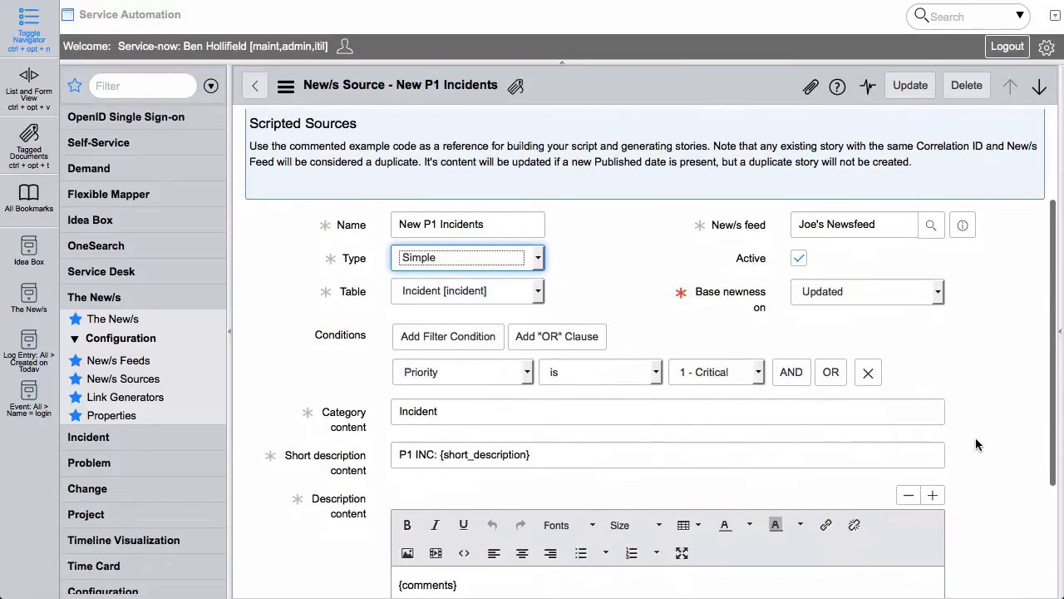
left_click(539, 281)
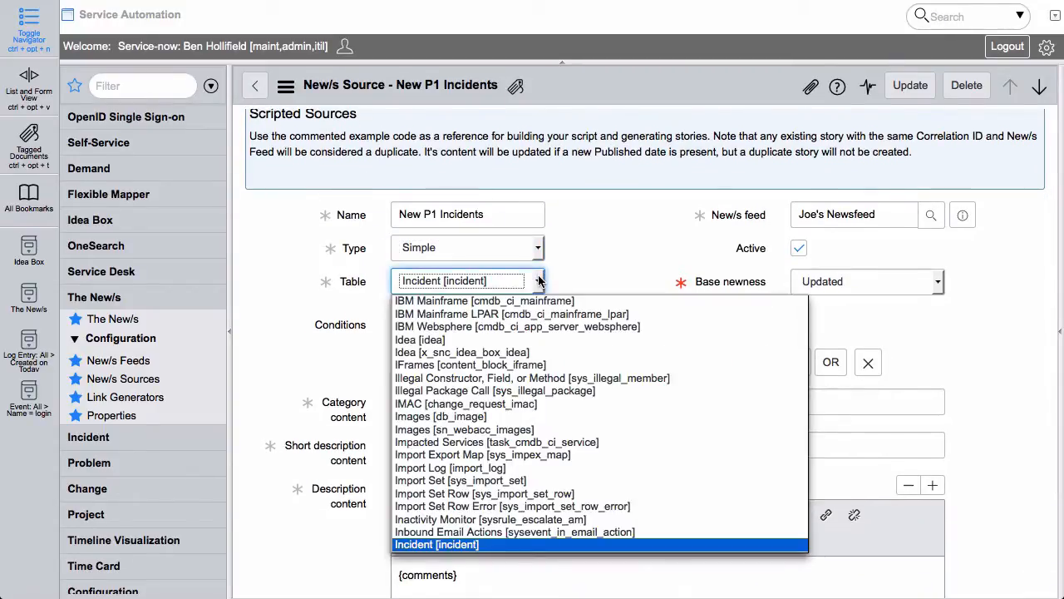
left_click(539, 281)
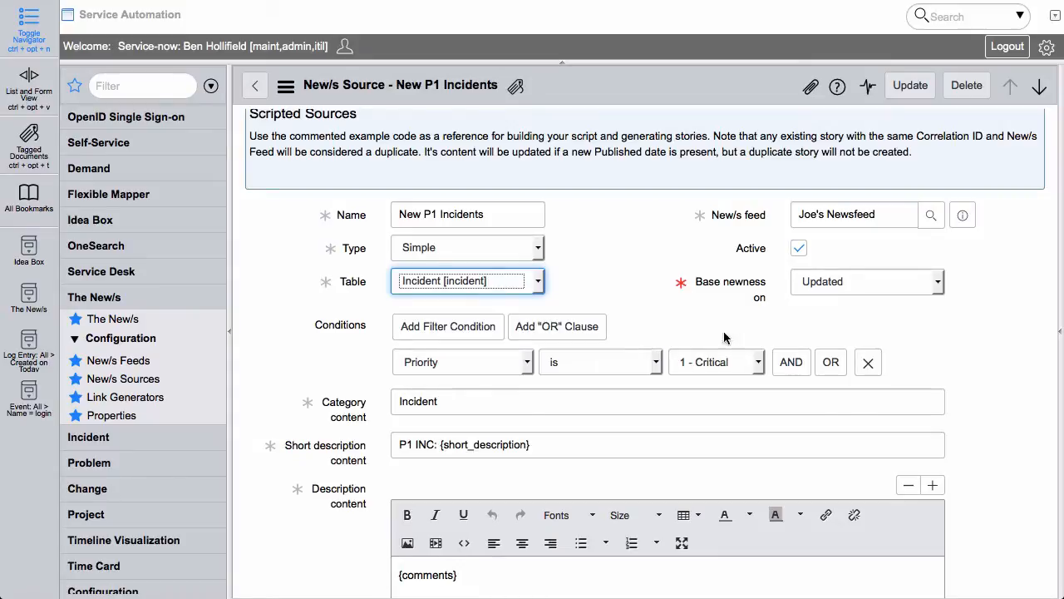
Check which date fields are offered for Base newness on, keeping the current selection
left_click(938, 283)
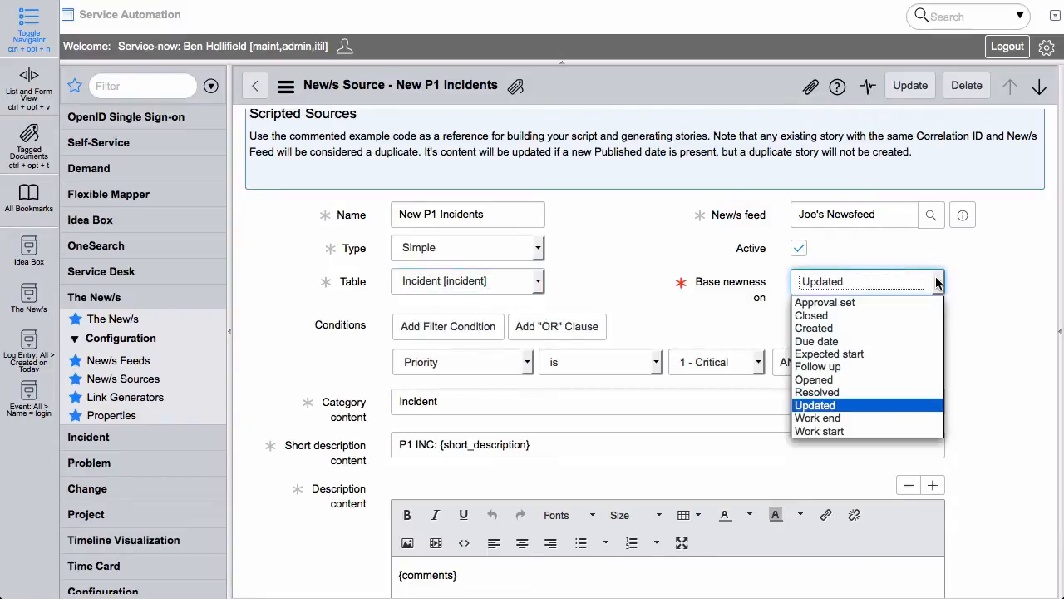
left_click(980, 293)
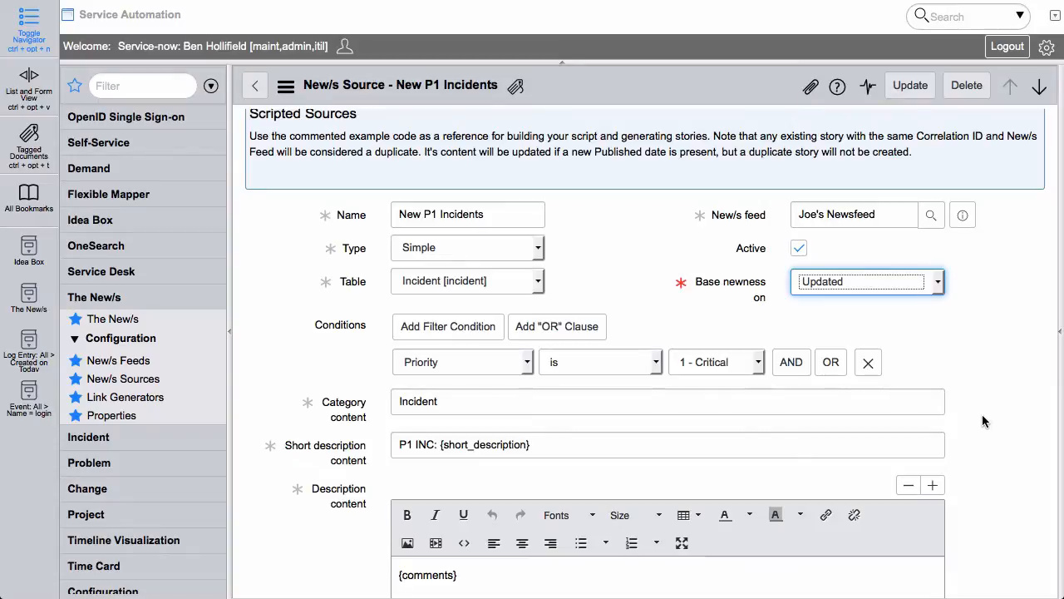
left_click(965, 341)
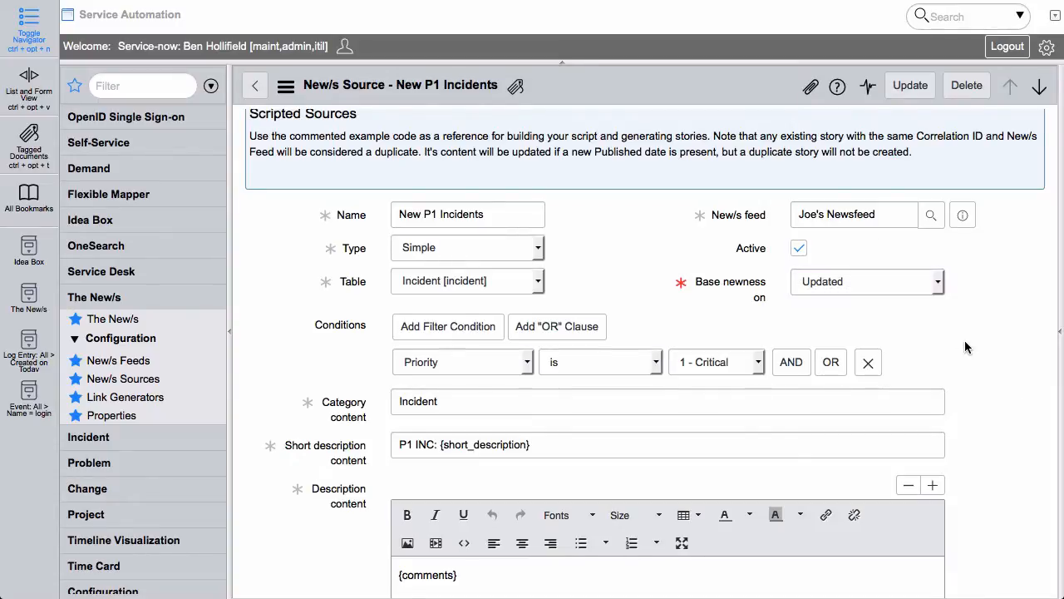
Examine the category content and the static and dynamic parts of the short description content
scroll(989, 377, "down", 3)
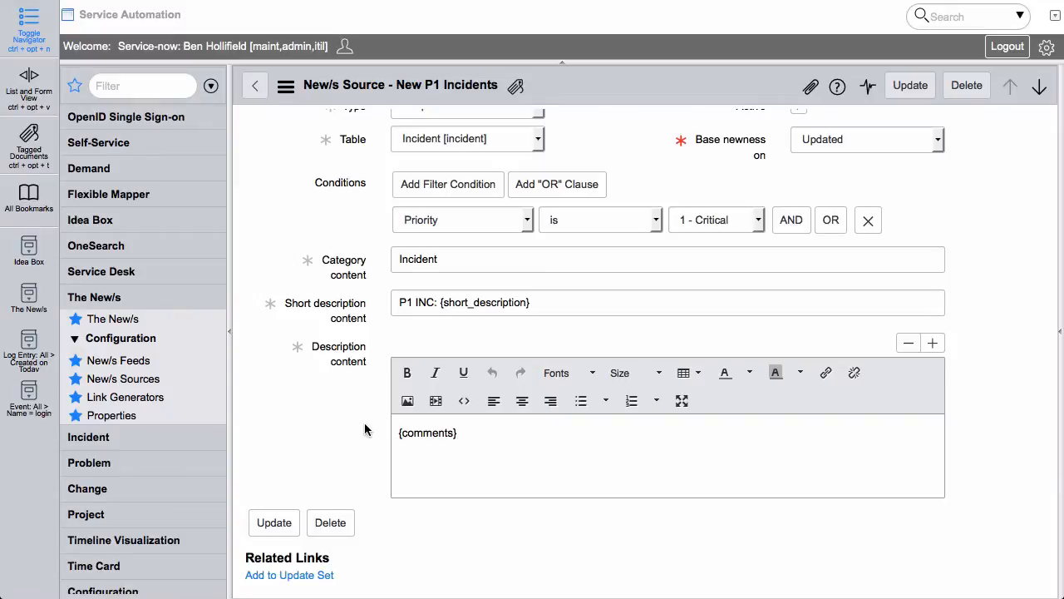
double_click(417, 253)
left_click(454, 255)
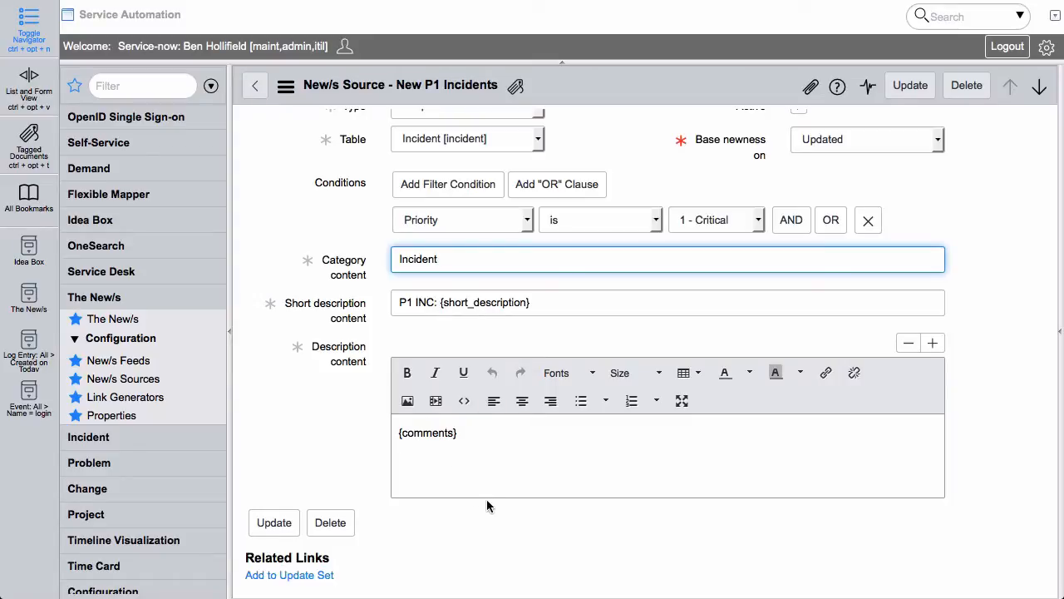
left_click(417, 302)
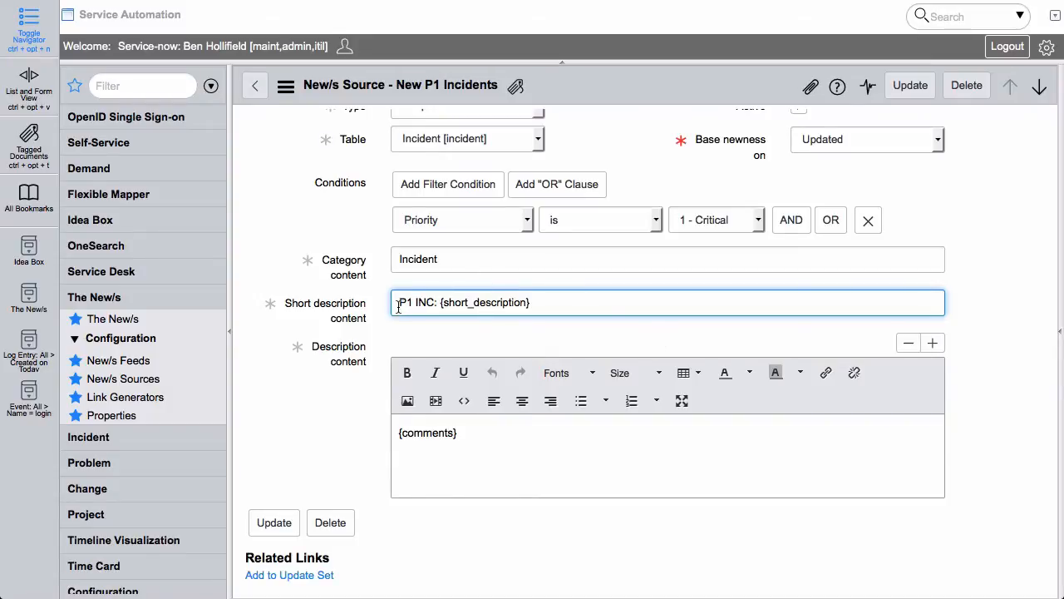
left_click_drag(399, 305, 436, 304)
left_click(438, 305)
left_click_drag(441, 305, 532, 305)
left_click(447, 304)
Return to the feed record and open its External Source Feed source to view the script
scroll(966, 476, "up", 1)
scroll(967, 476, "up", 2)
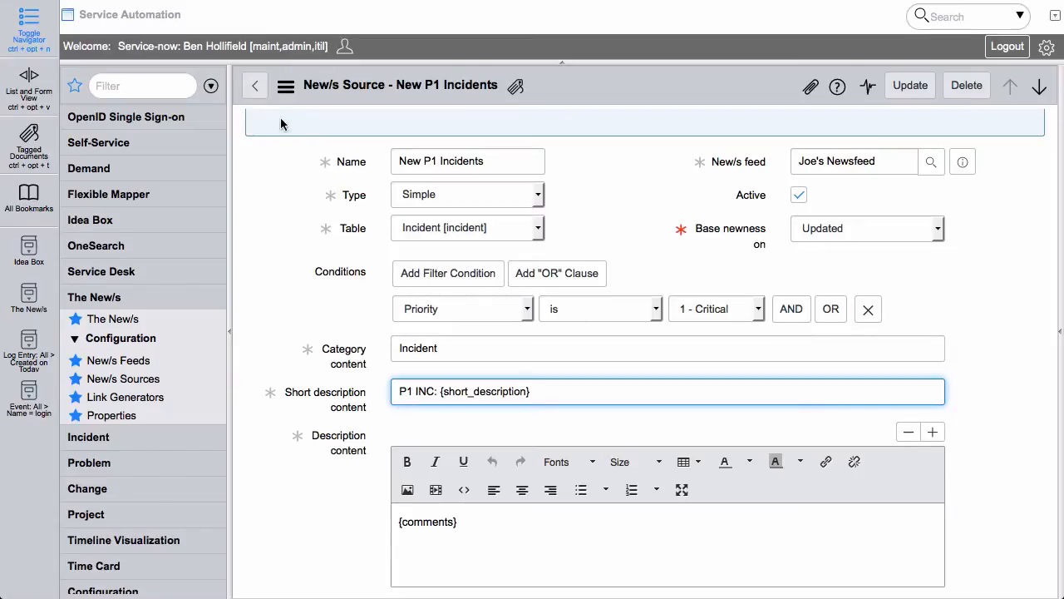
left_click(255, 85)
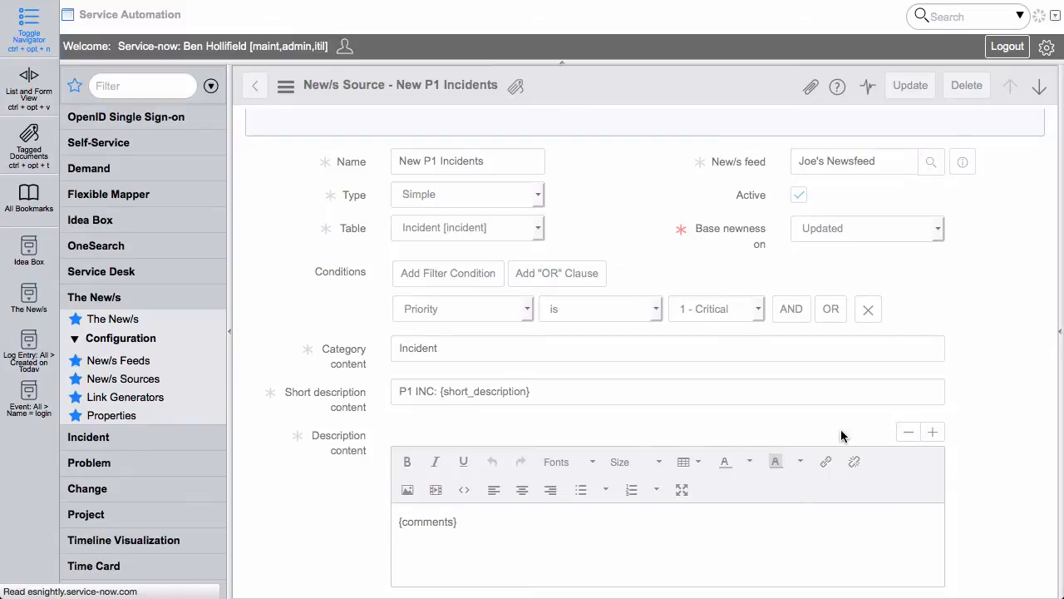
scroll(601, 468, "down", 1)
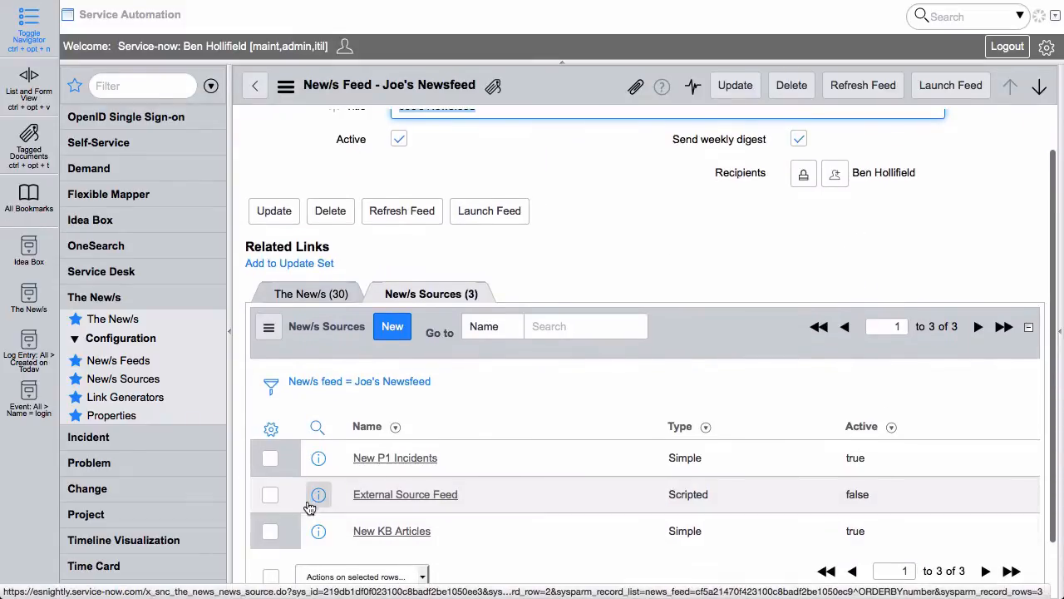
left_click(317, 496)
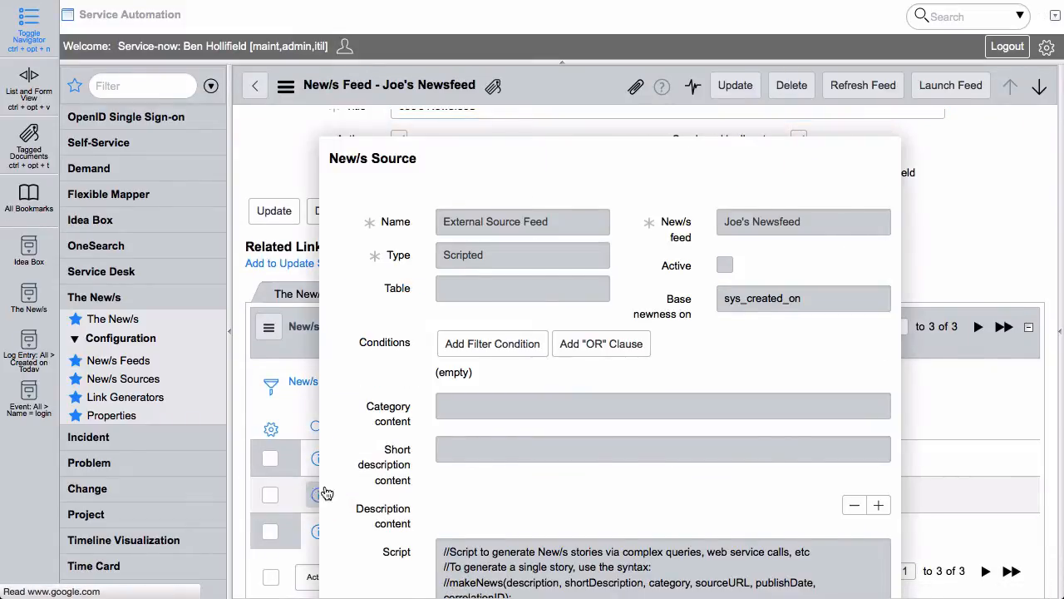
left_click(327, 494)
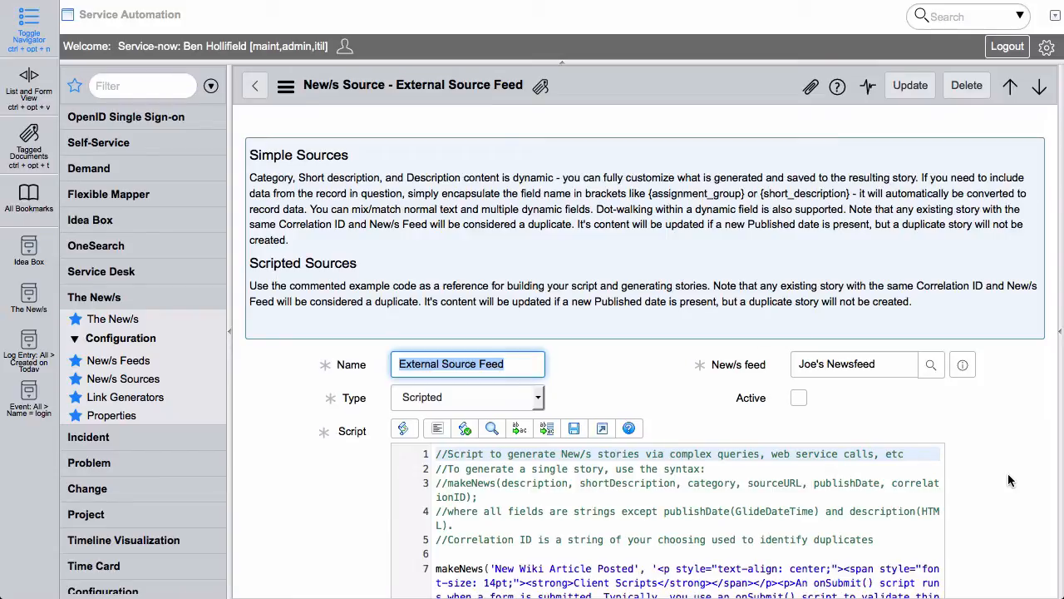
scroll(986, 464, "down", 1)
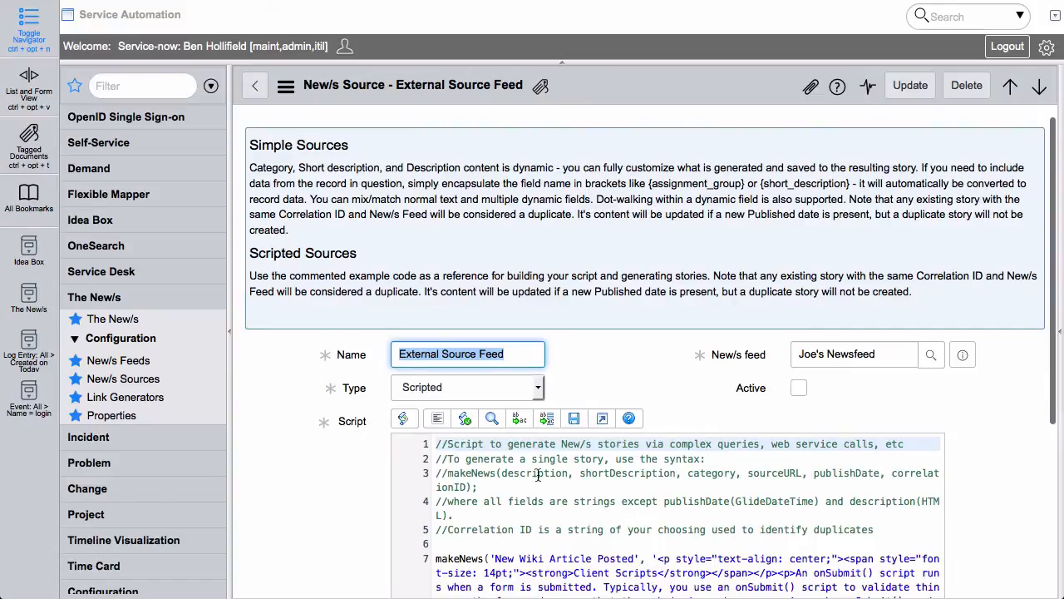
Examine the makeNews syntax comment in the External Source Feed script, and refresh Joe's Newsfeed from its feed record
left_click_drag(448, 473, 485, 488)
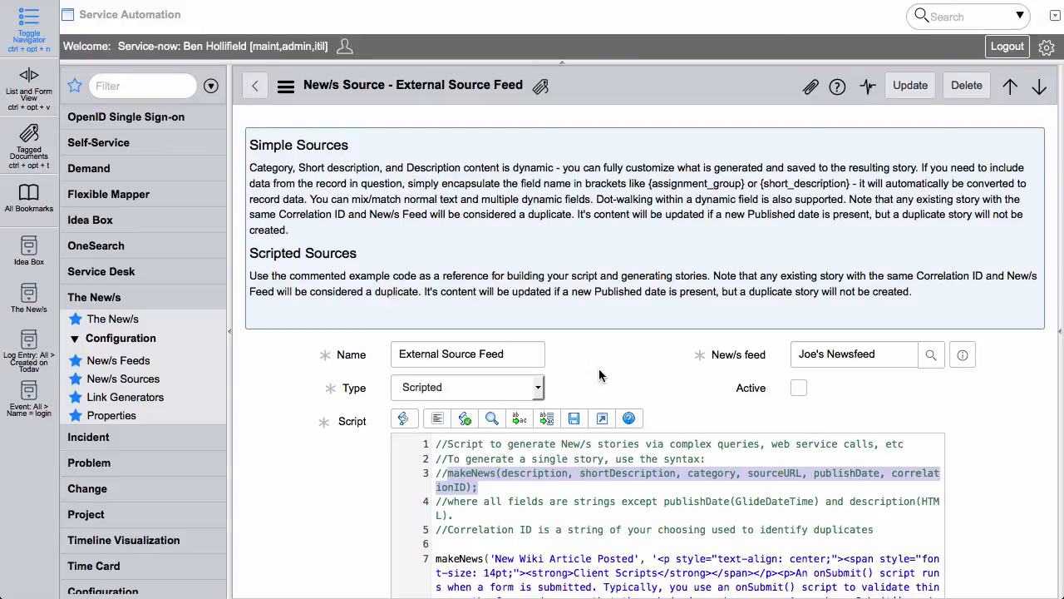
left_click(258, 88)
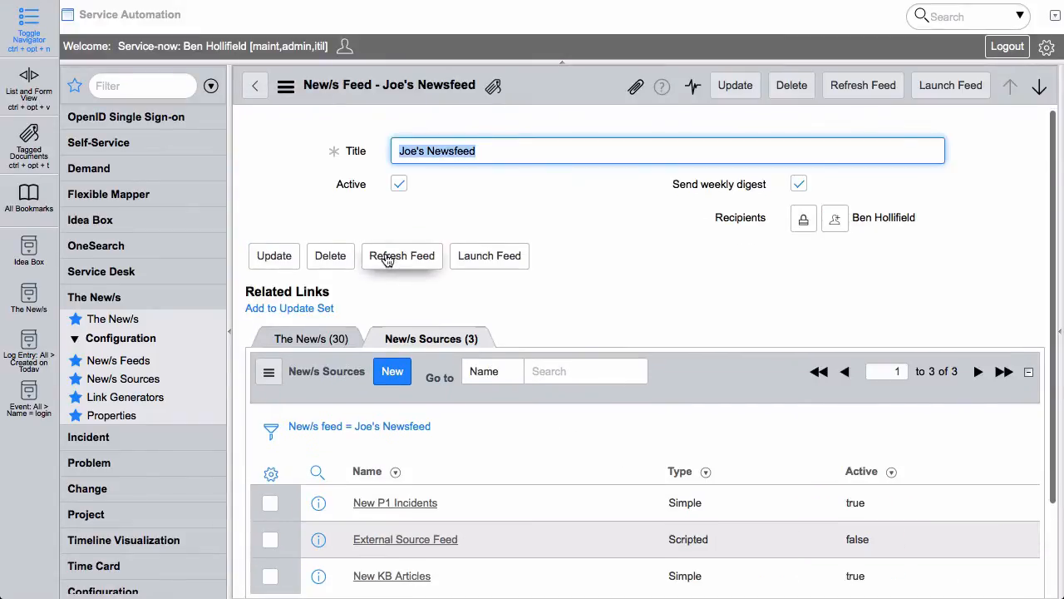
left_click(396, 264)
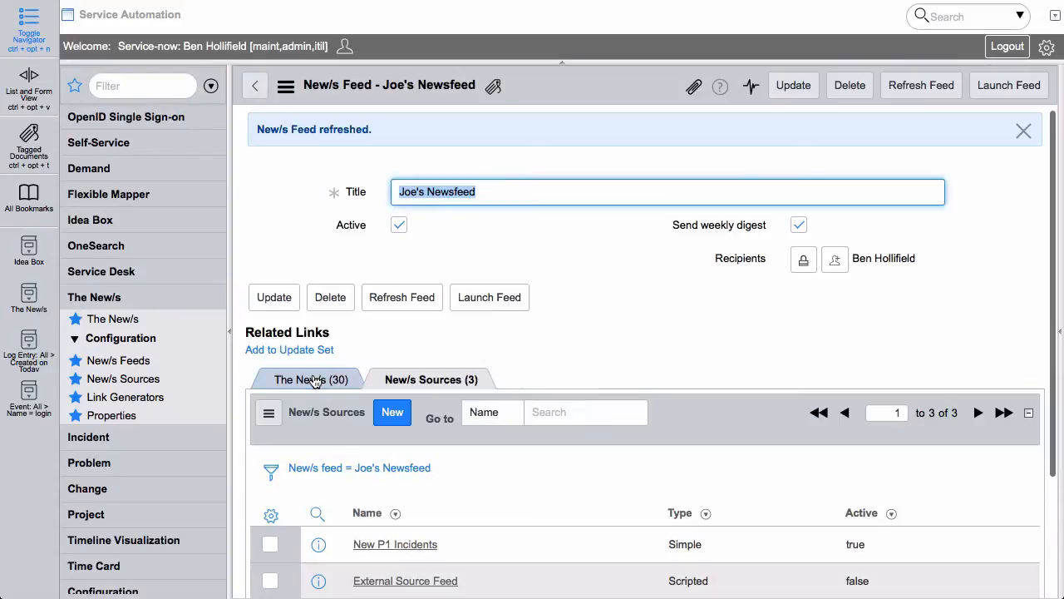
Examine the P1 INC: Carne Asada story record from the feed's story list and return to the feed record
left_click(311, 379)
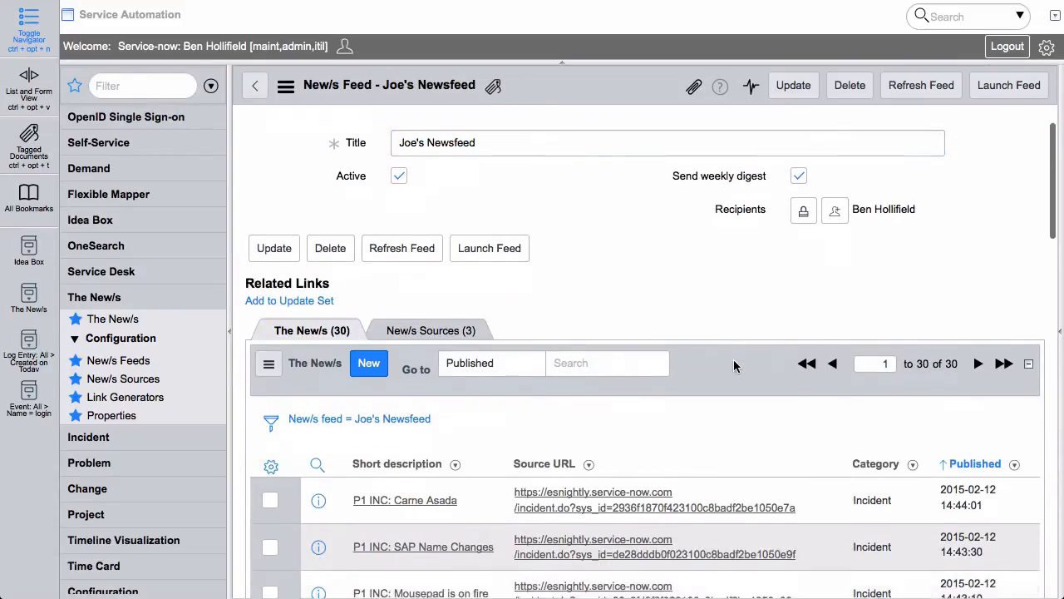
scroll(734, 359, "down", 2)
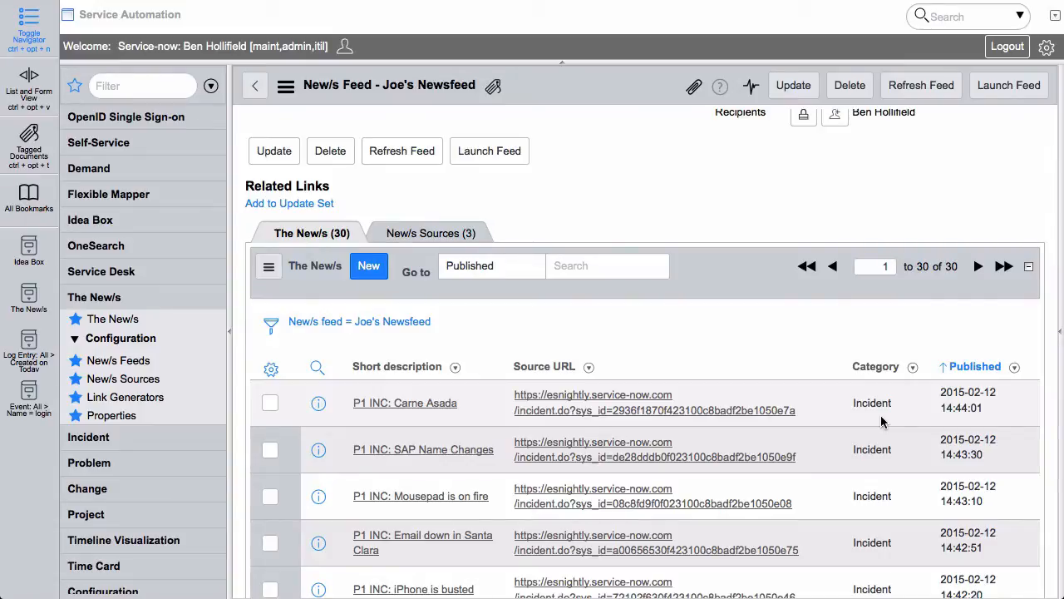
left_click(319, 404)
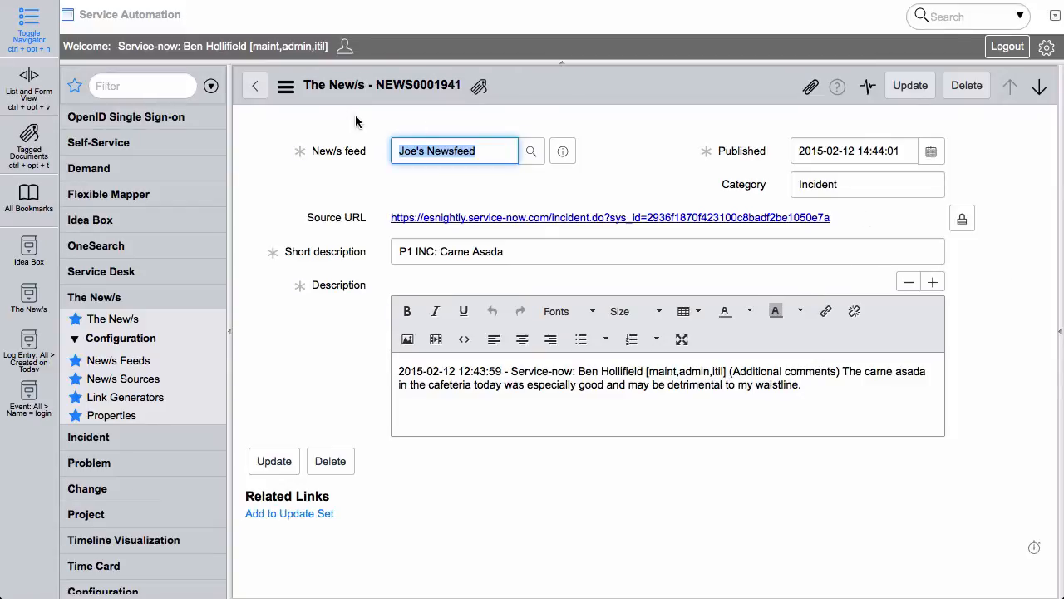
left_click(255, 86)
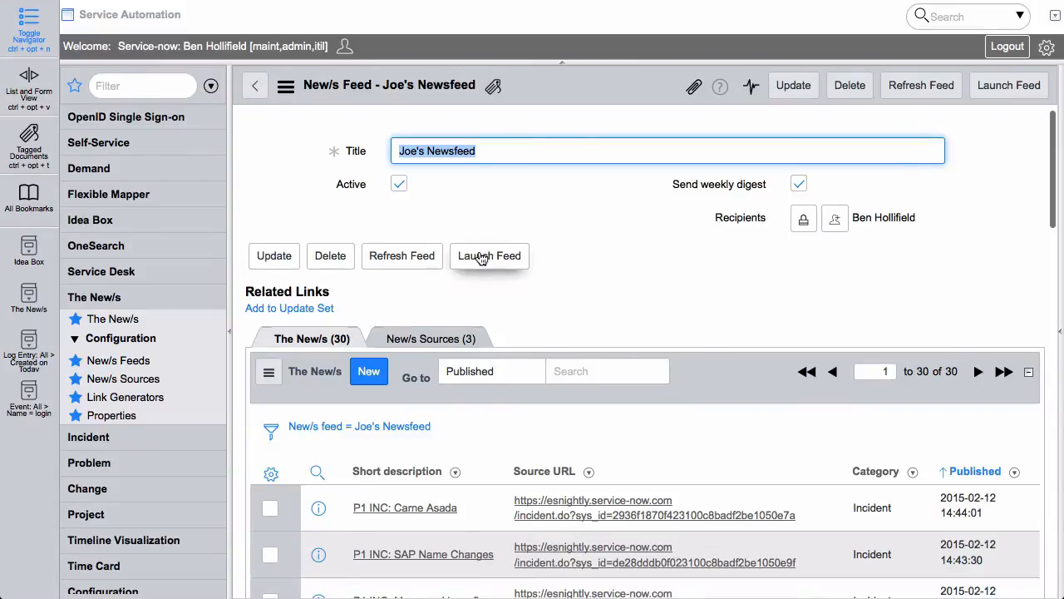
Launch Joe's Newsfeed and browse its Incident, Knowledge, Event and Wiki story cards
left_click(481, 257)
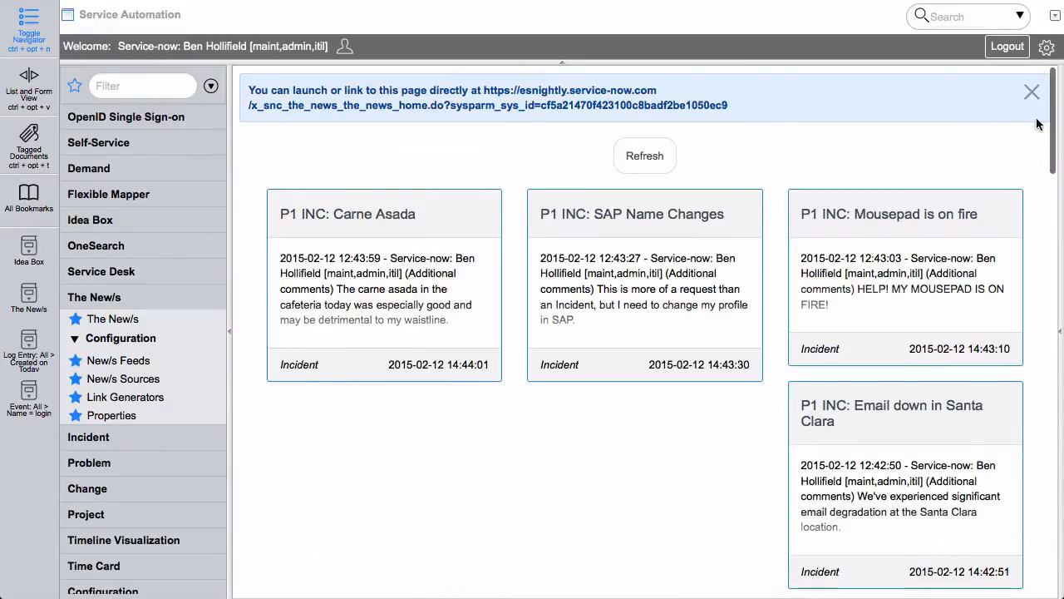
scroll(930, 188, "down", 10)
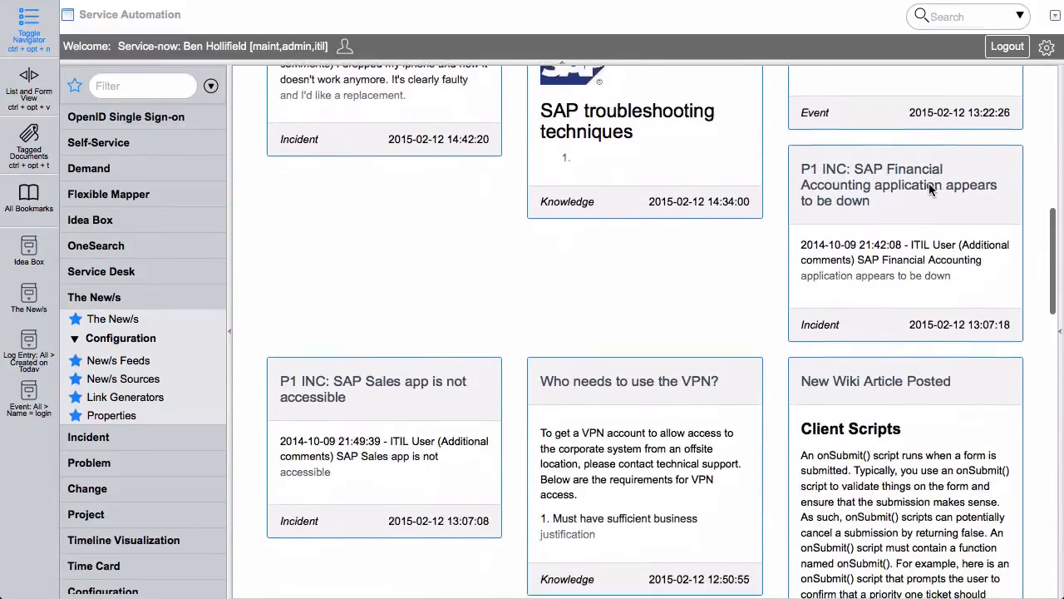
left_click(682, 407)
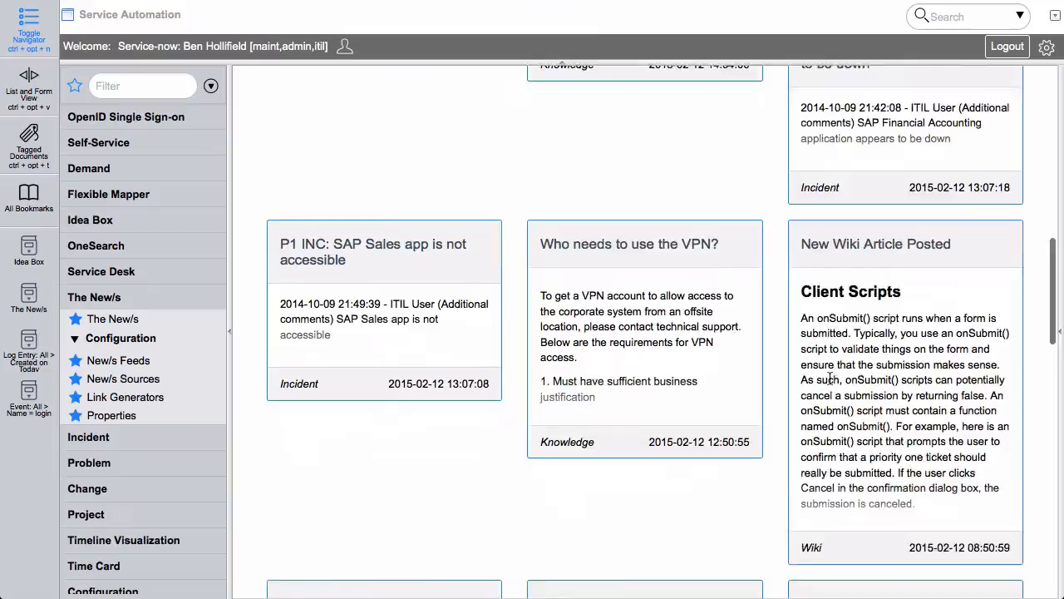
scroll(829, 379, "down", 5)
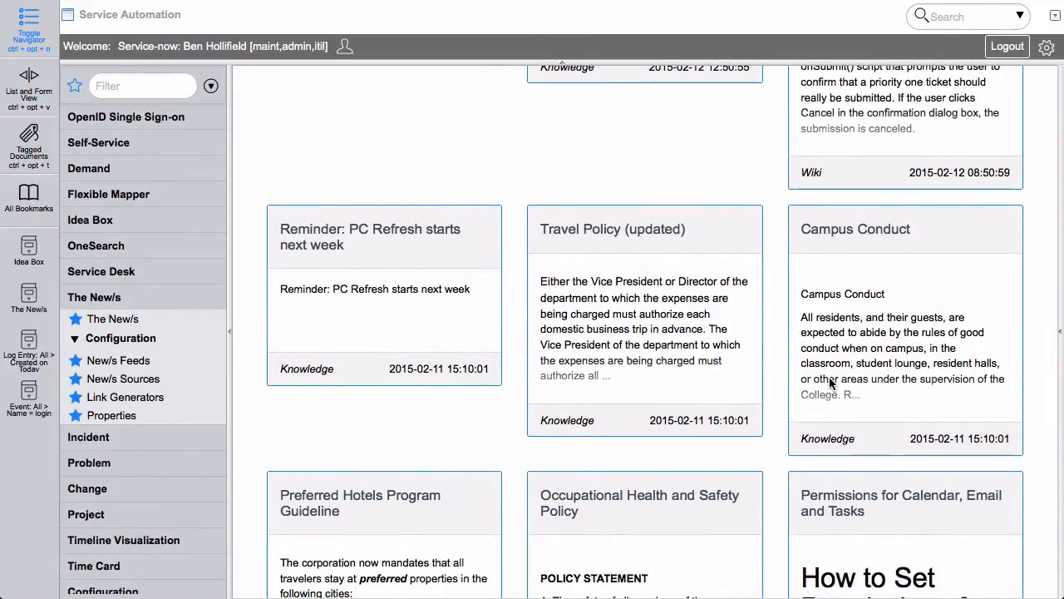
scroll(831, 380, "up", 5)
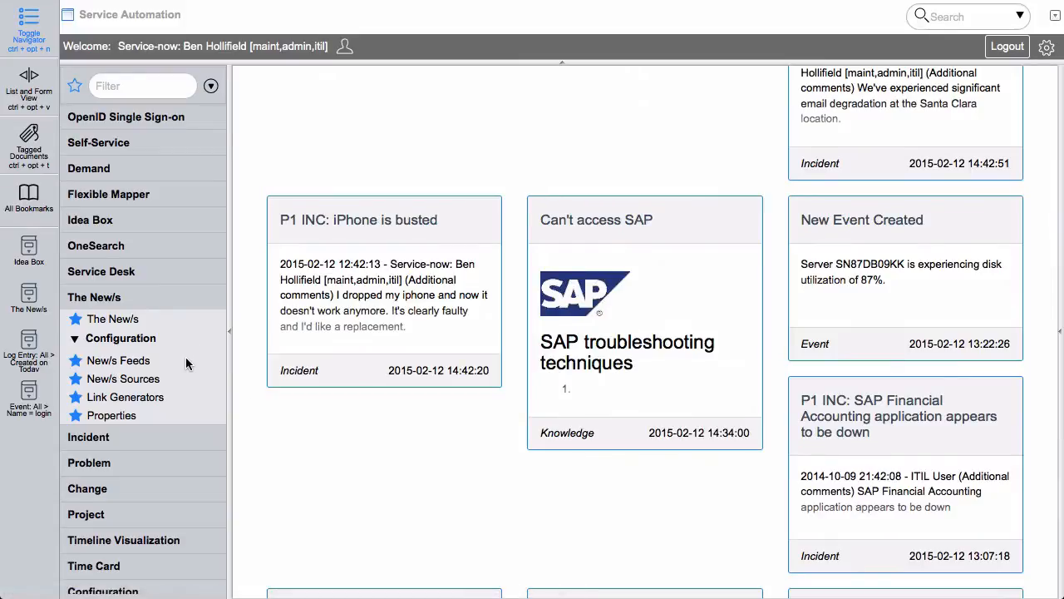
Open the SN Dev Feed record and its Config Updates source
left_click(103, 363)
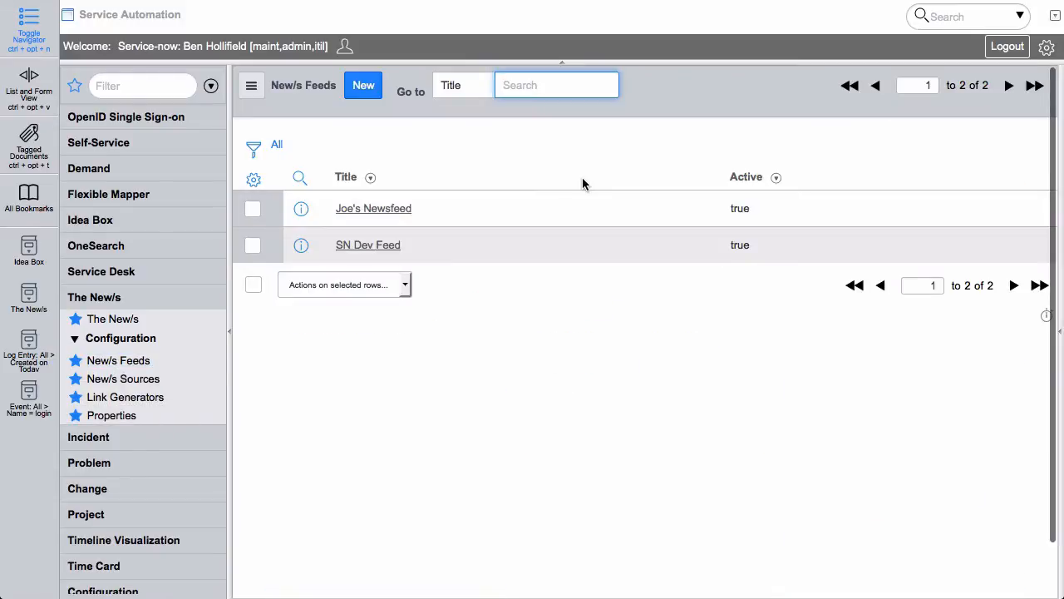
left_click(375, 247)
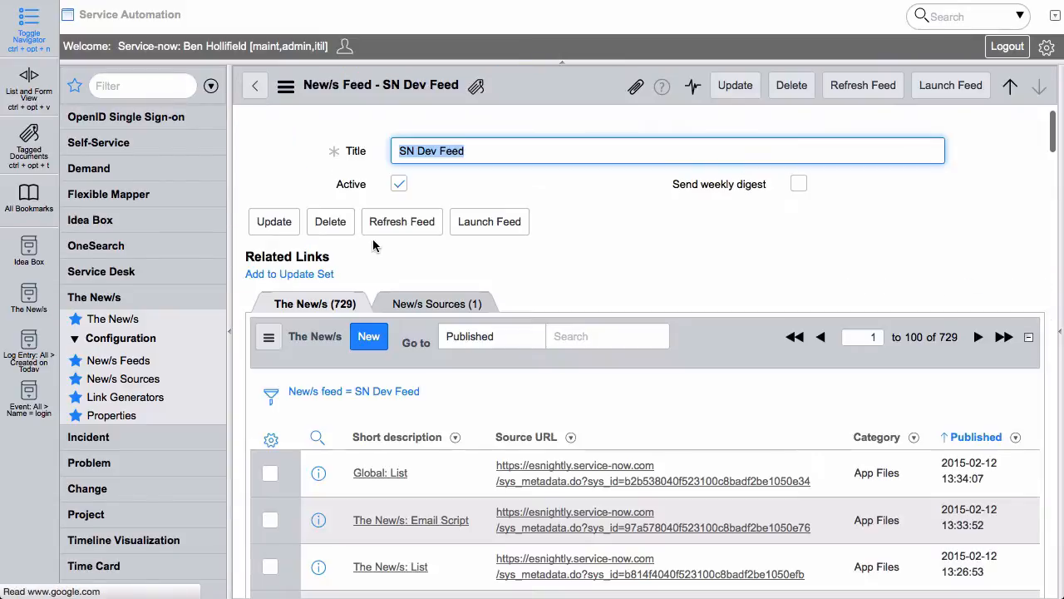
left_click(405, 306)
scroll(674, 338, "down", 1)
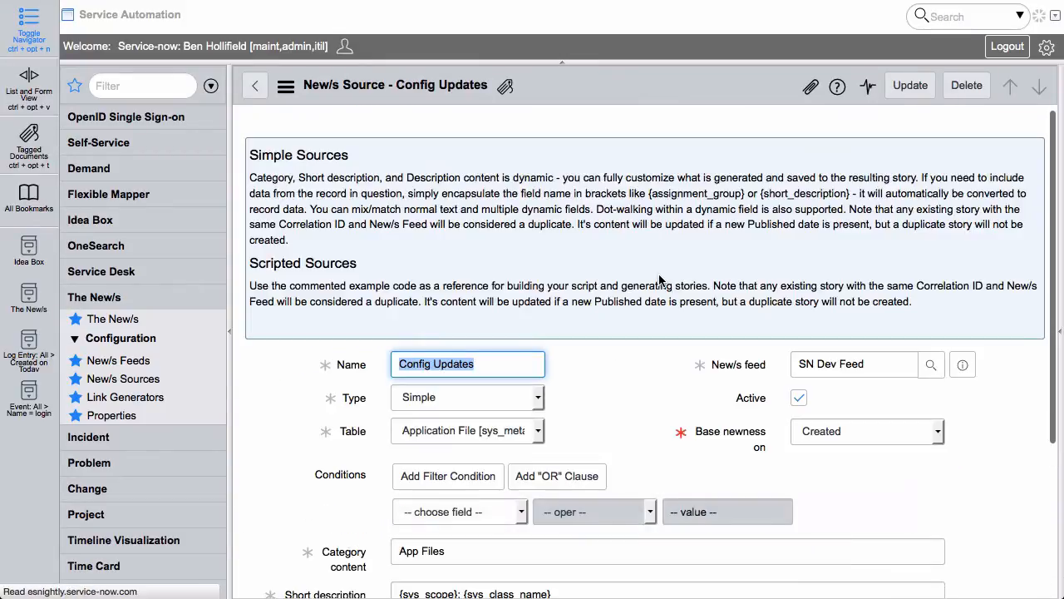
Examine the category, short description and description content of the Config Updates source, including its dynamic fields
scroll(997, 408, "down", 5)
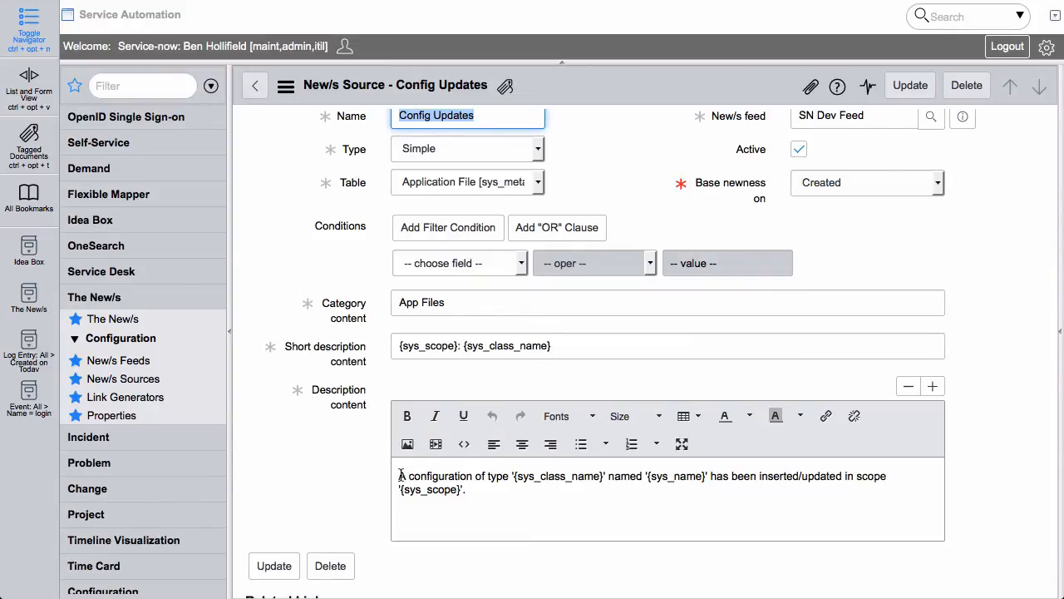
left_click_drag(400, 476, 482, 487)
left_click(496, 487)
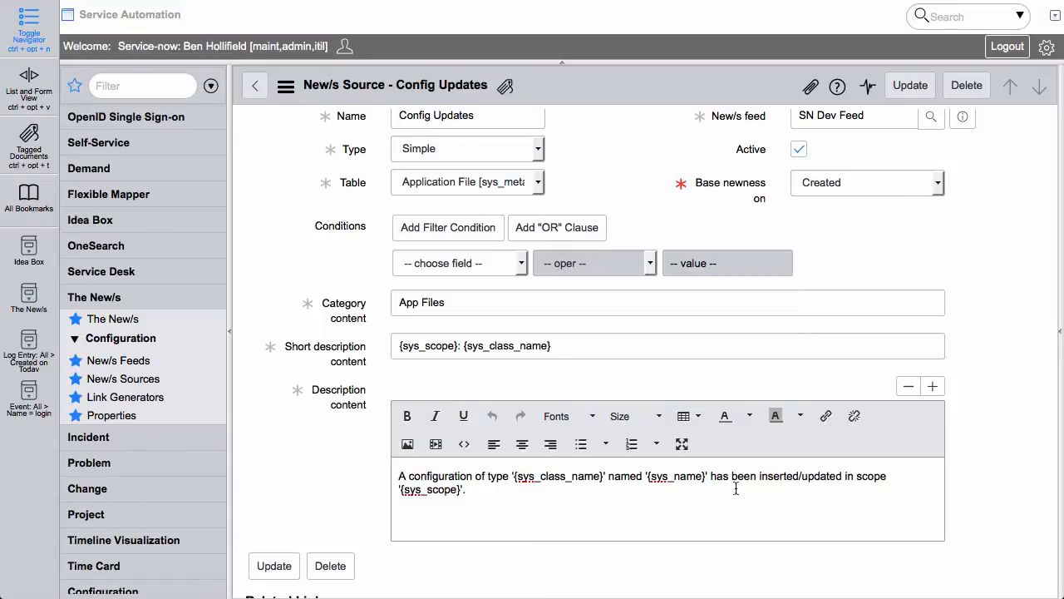
scroll(966, 509, "up", 3)
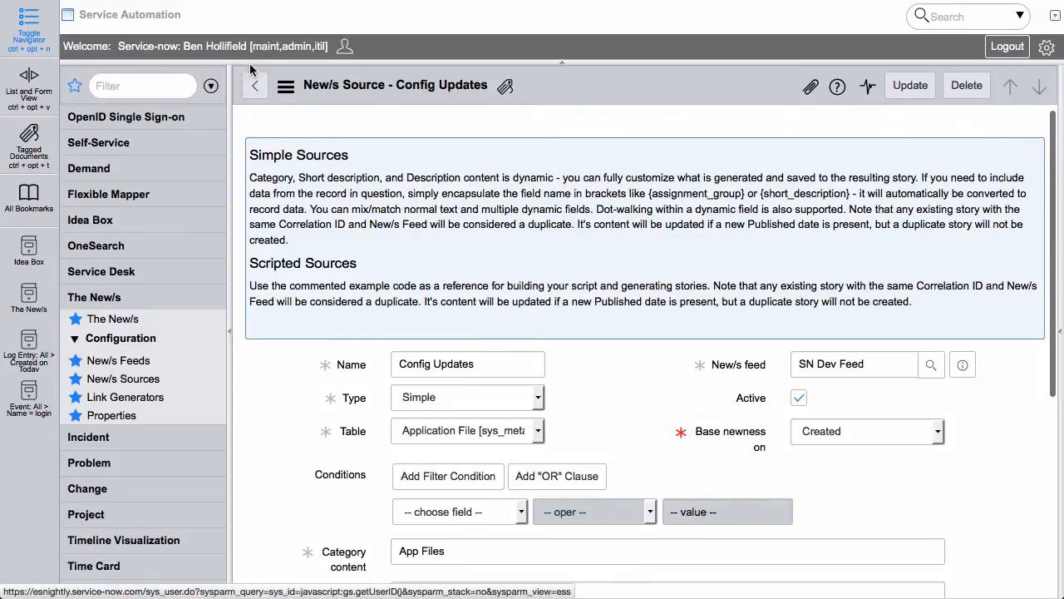
Launch SN Dev Feed from its feed record and browse its App Files story cards
left_click(252, 85)
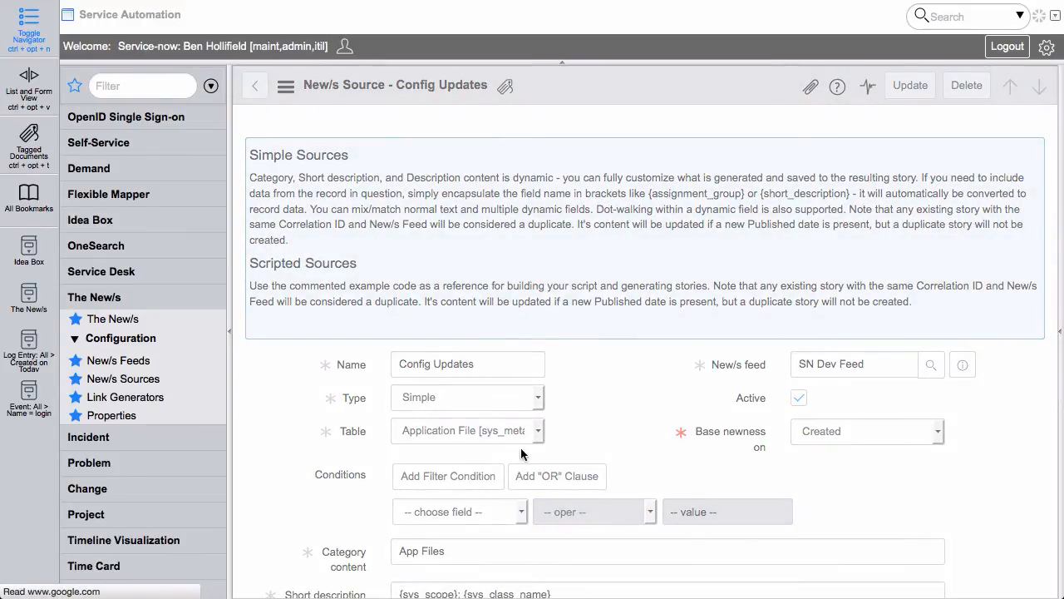
left_click(483, 221)
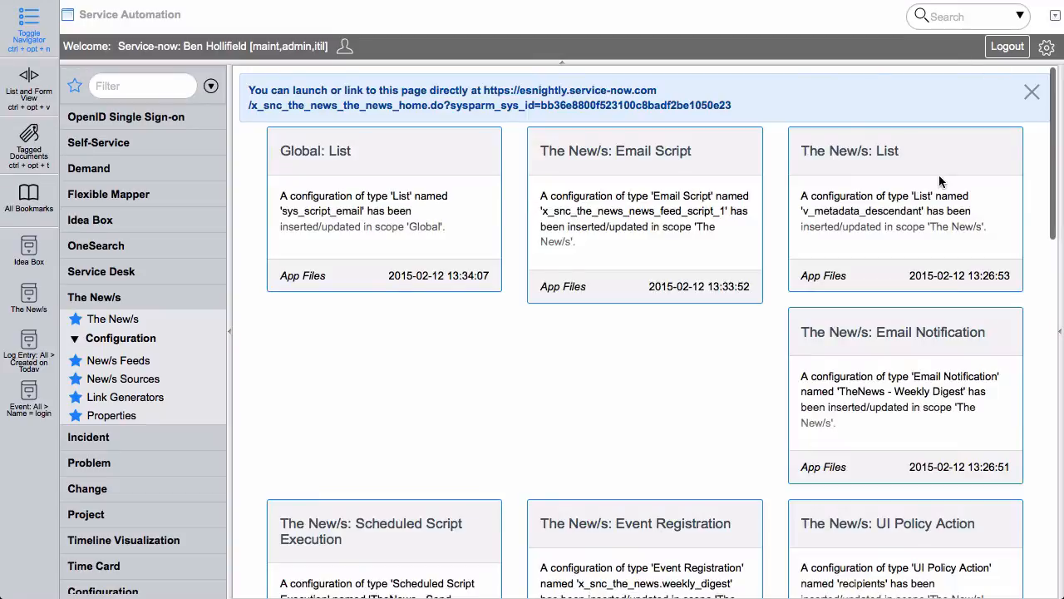
scroll(939, 176, "down", 3)
scroll(939, 175, "down", 1)
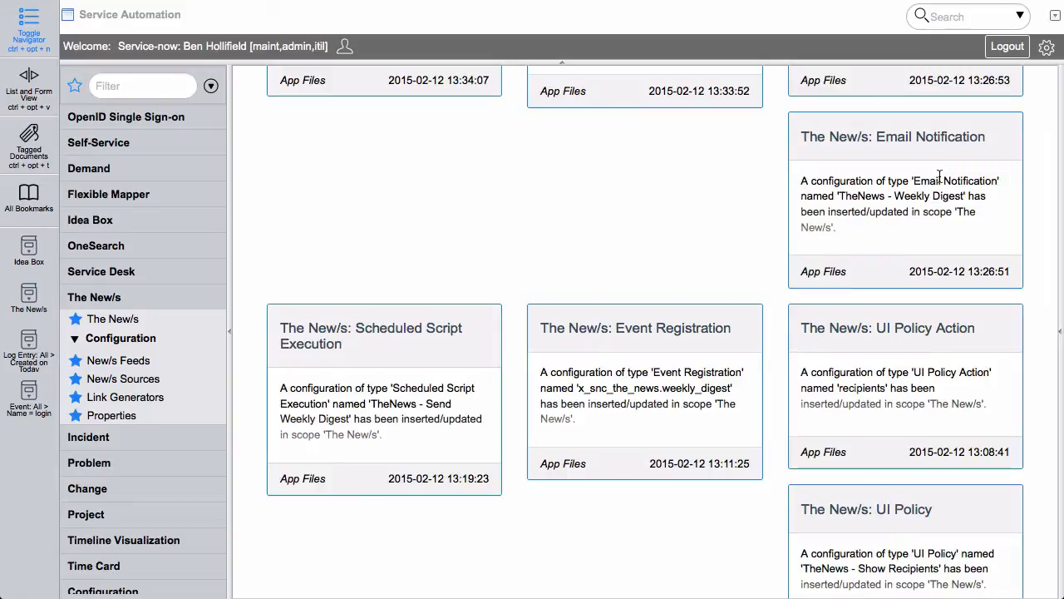
scroll(738, 329, "down", 2)
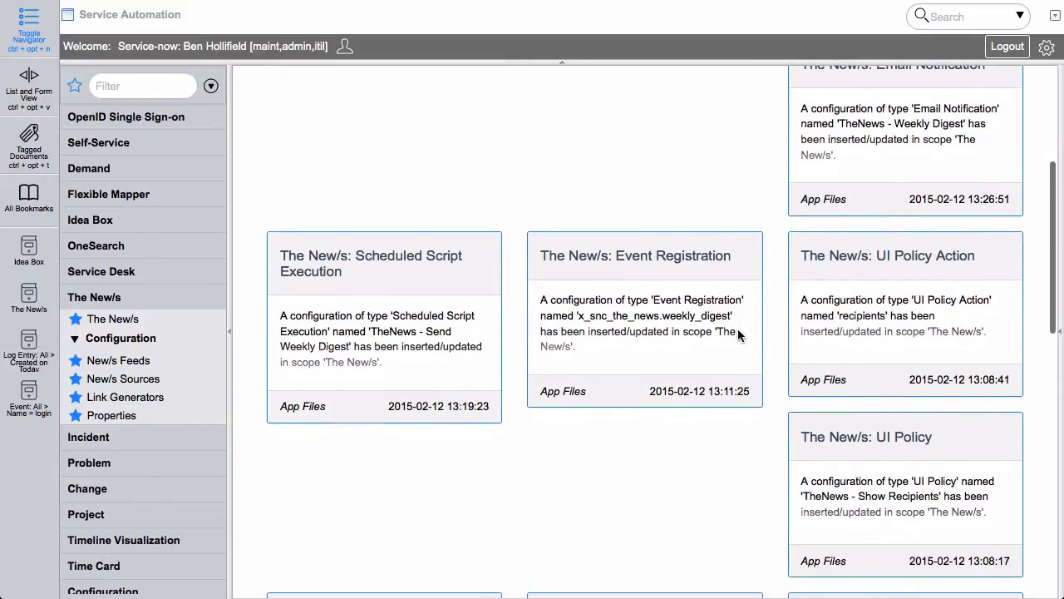
left_click(384, 293)
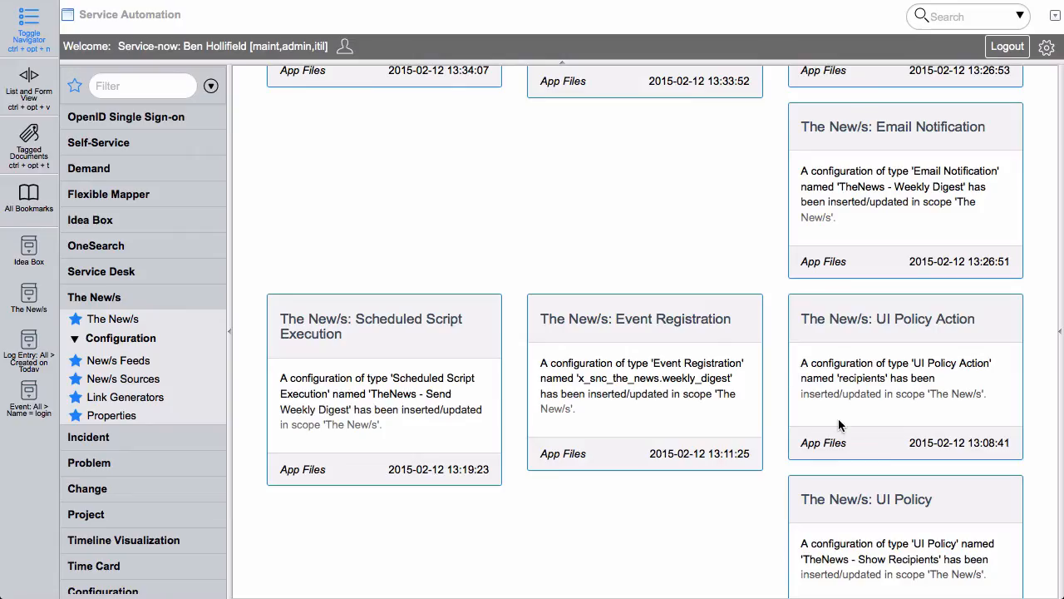
scroll(838, 424, "down", 10)
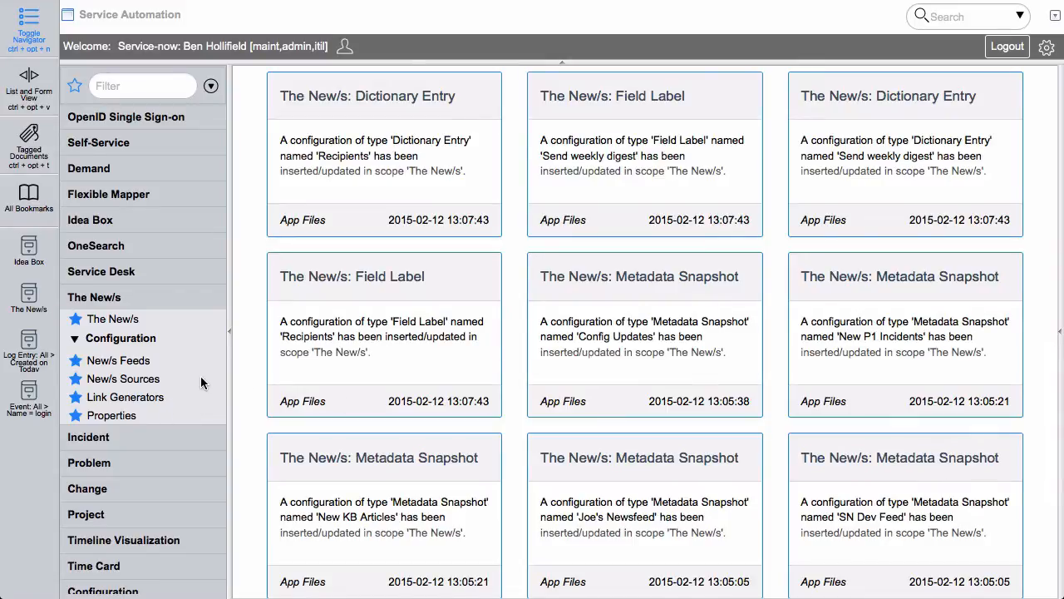
Reopen the Joe's Newsfeed record and check its weekly digest setting and the source URLs in its story list
left_click(104, 365)
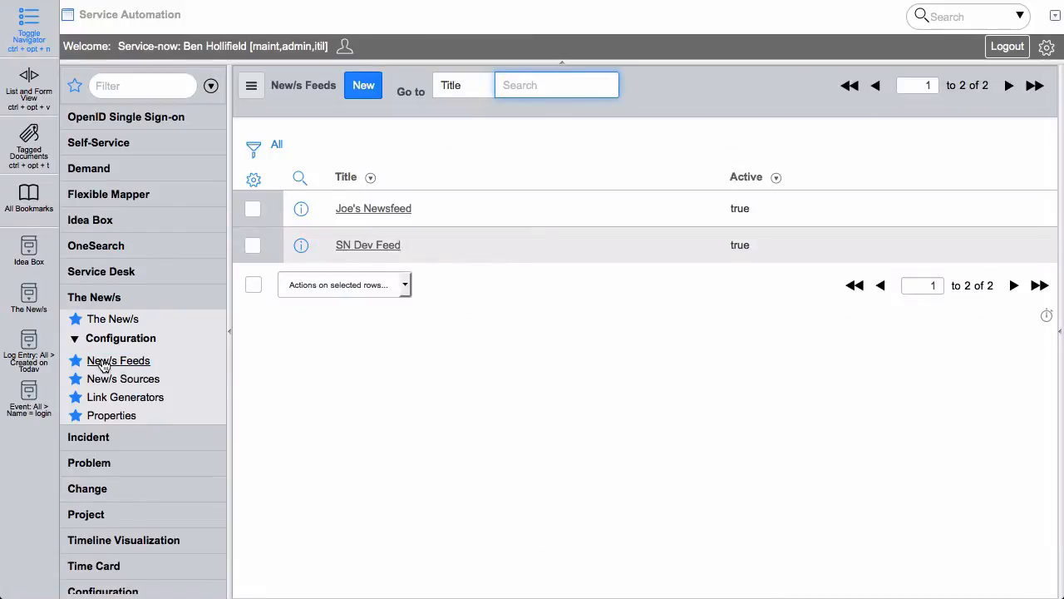
left_click(302, 209)
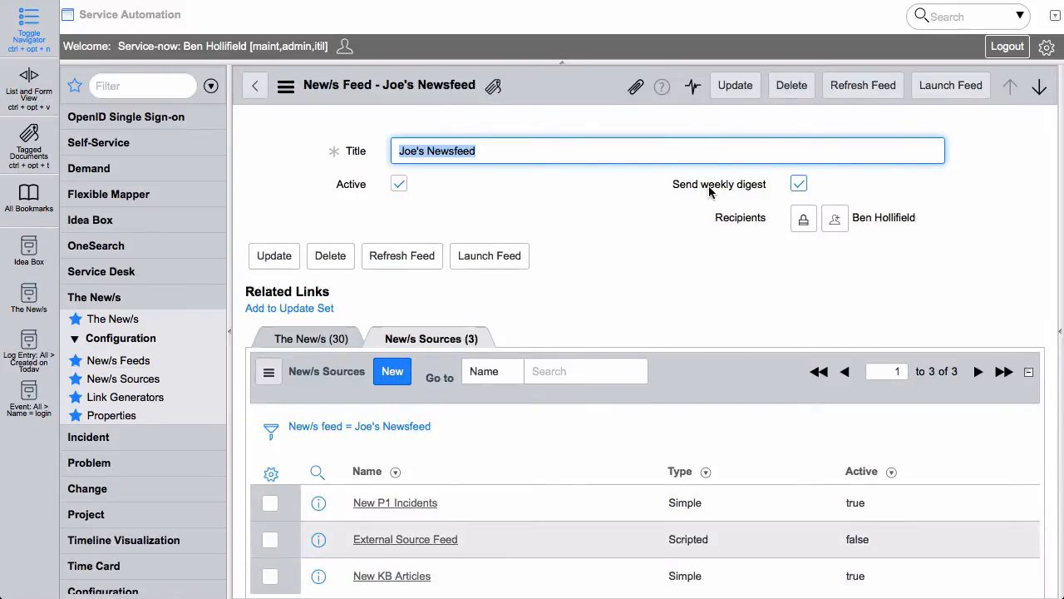
mouse_move(753, 184)
scroll(780, 449, "down", 2)
left_click(306, 235)
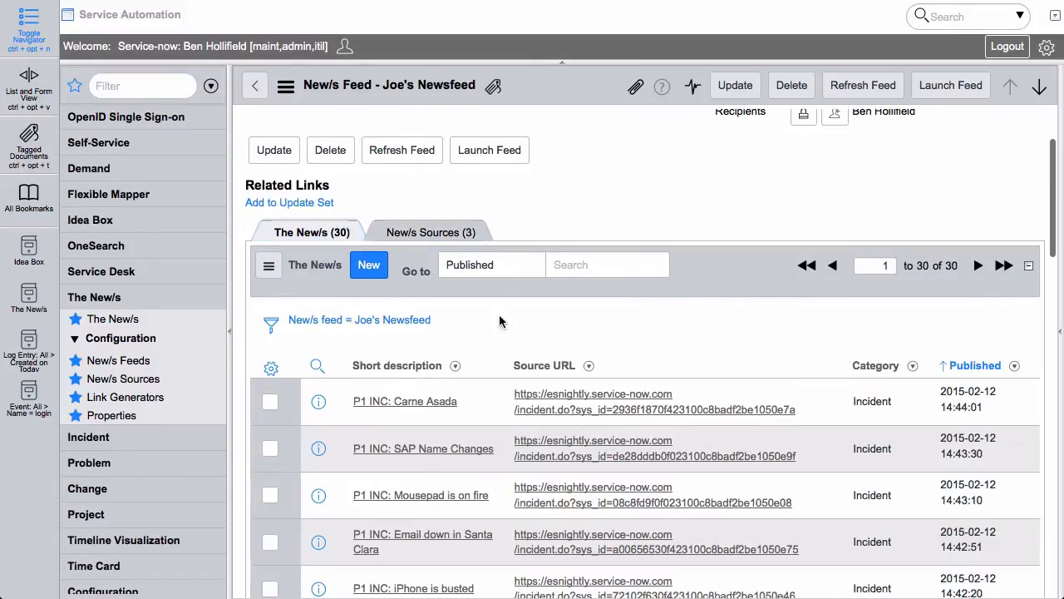
scroll(652, 418, "down", 5)
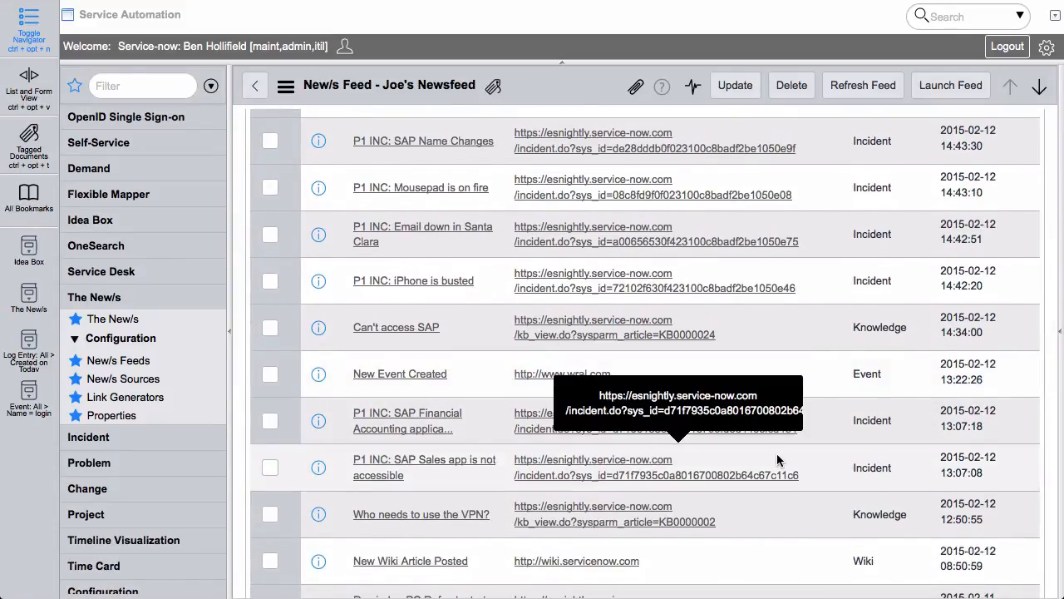
scroll(778, 460, "up", 8)
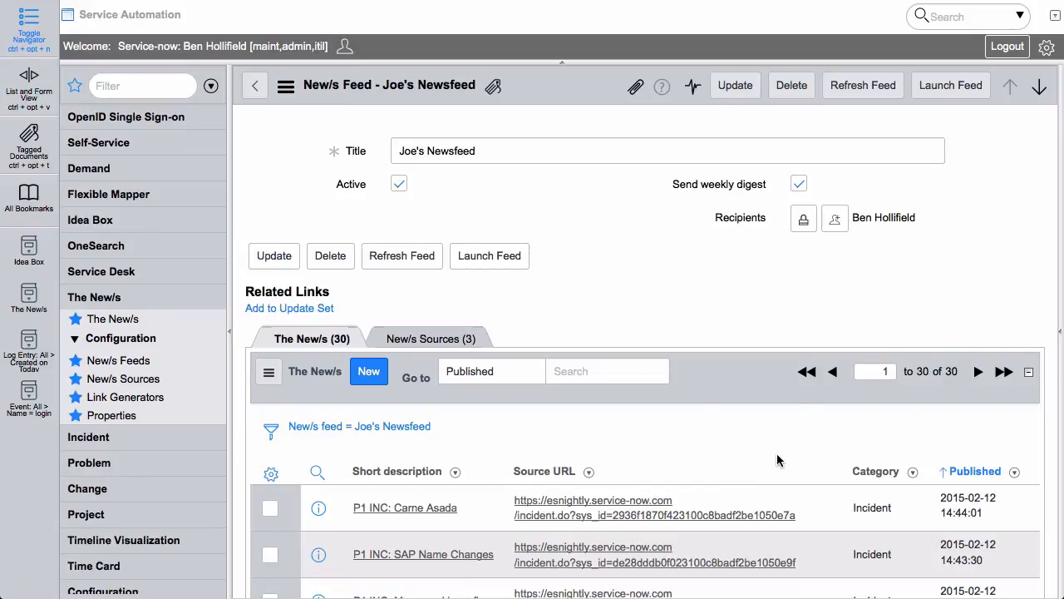
Review The New/s properties, and examine the script of the Knowledge link generator before returning to the Link Generators list
left_click(102, 421)
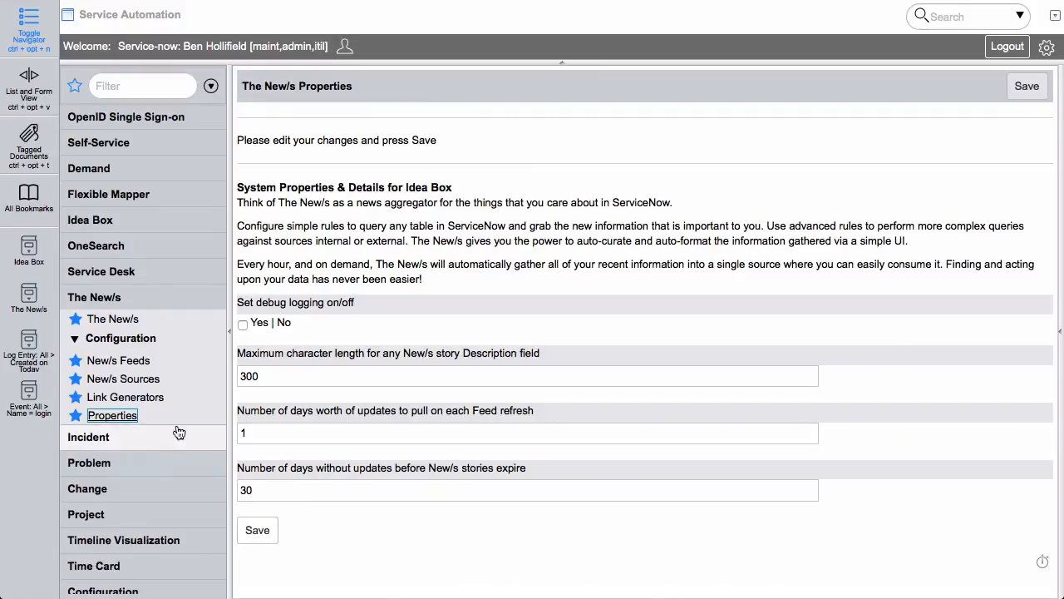
left_click(154, 398)
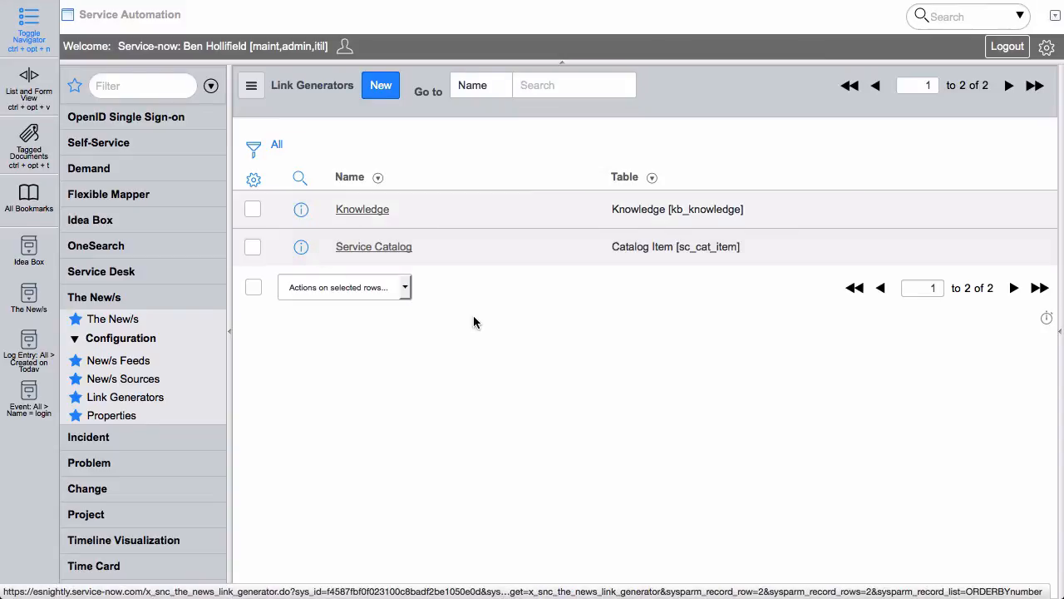
left_click(366, 209)
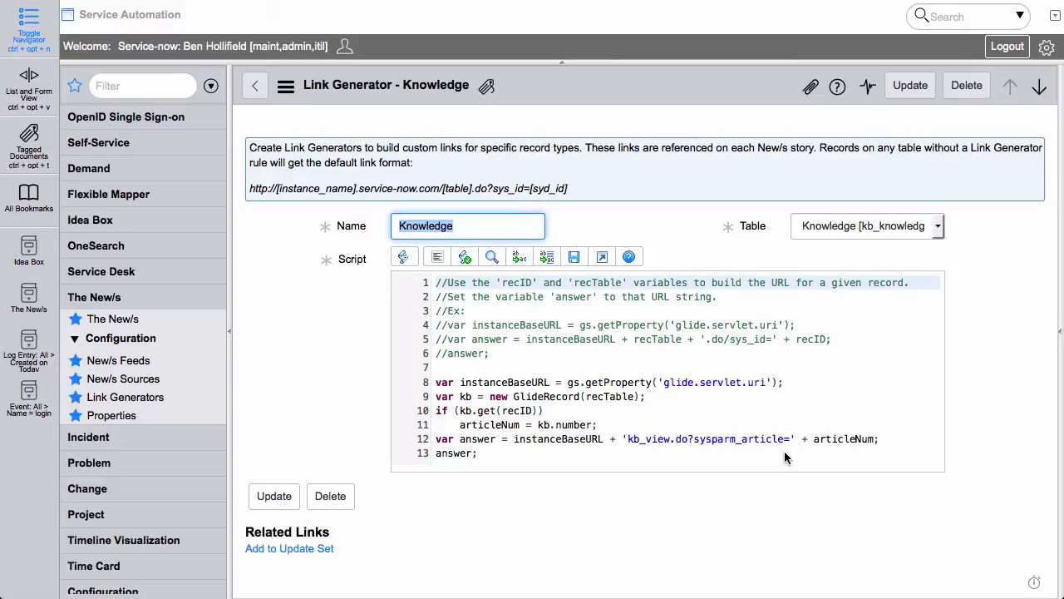
left_click(255, 86)
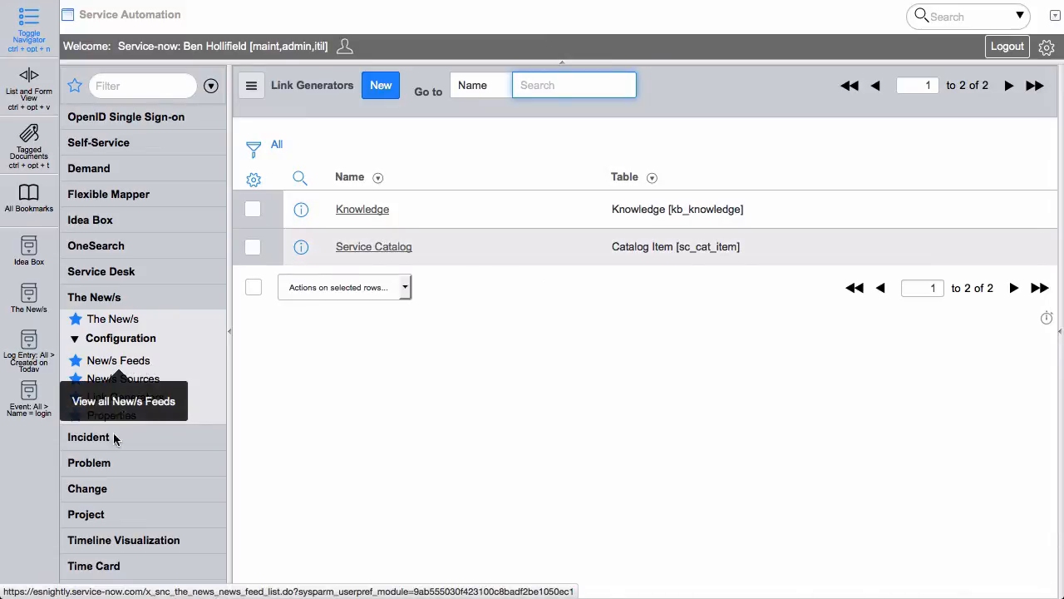
View the list of all New/s sources, and browse the story cards in The New/s bookmark's pop-up window
left_click(120, 378)
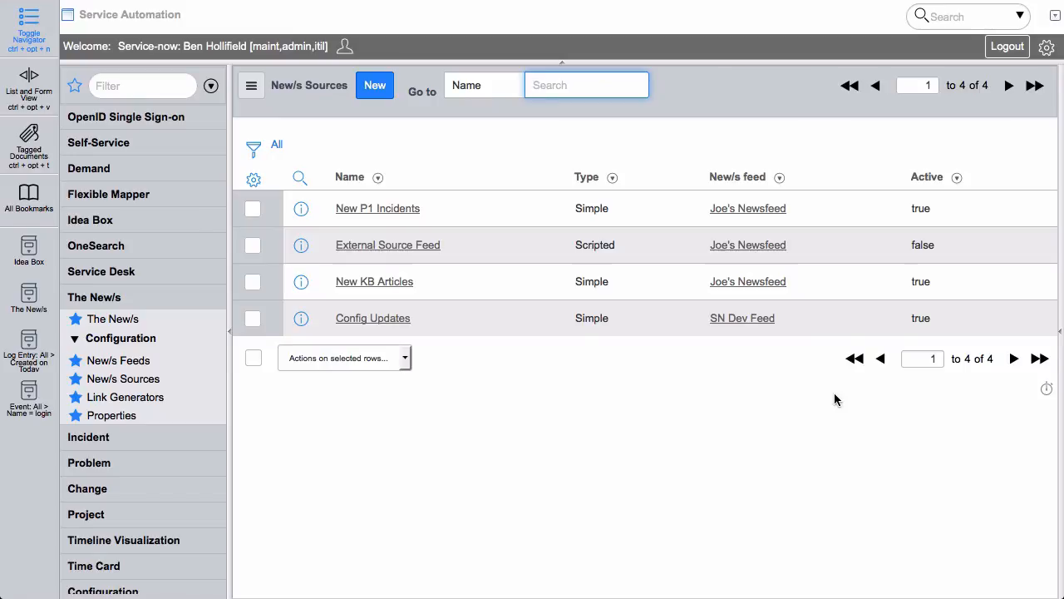
left_click(29, 296)
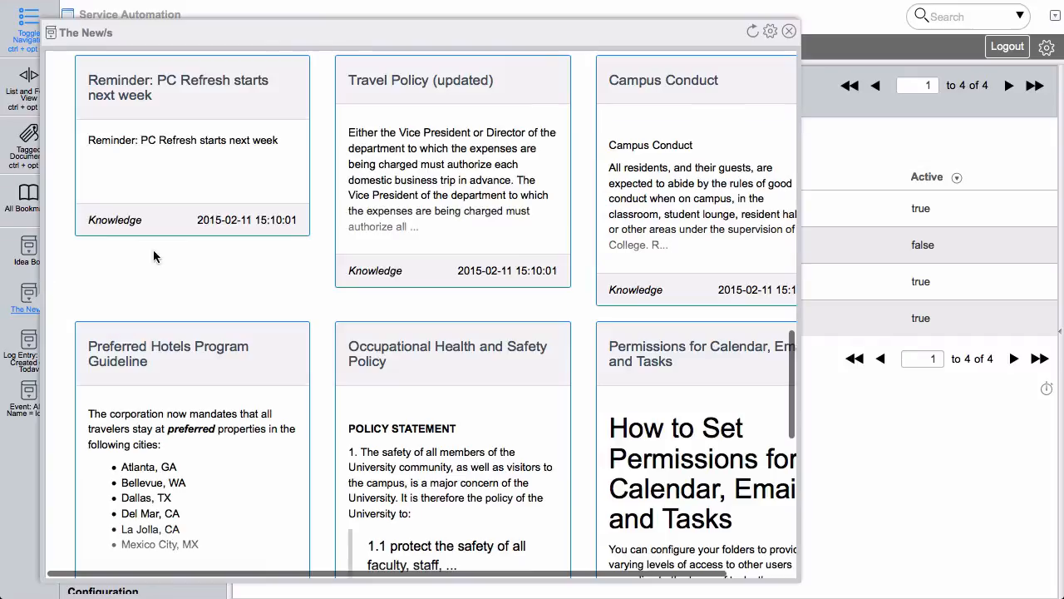
scroll(636, 258, "down", 5)
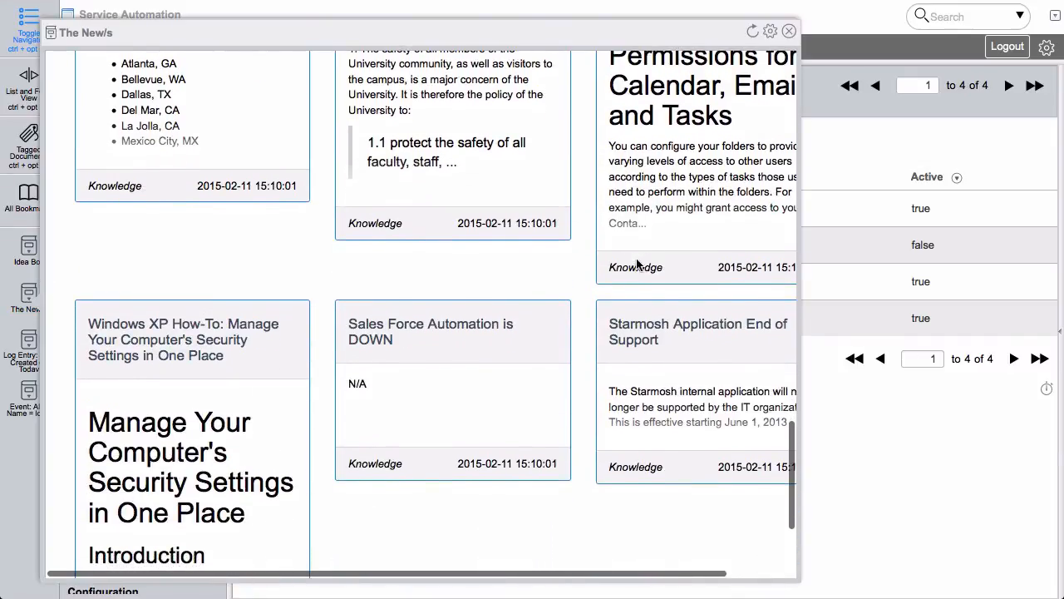
scroll(515, 456, "up", 5)
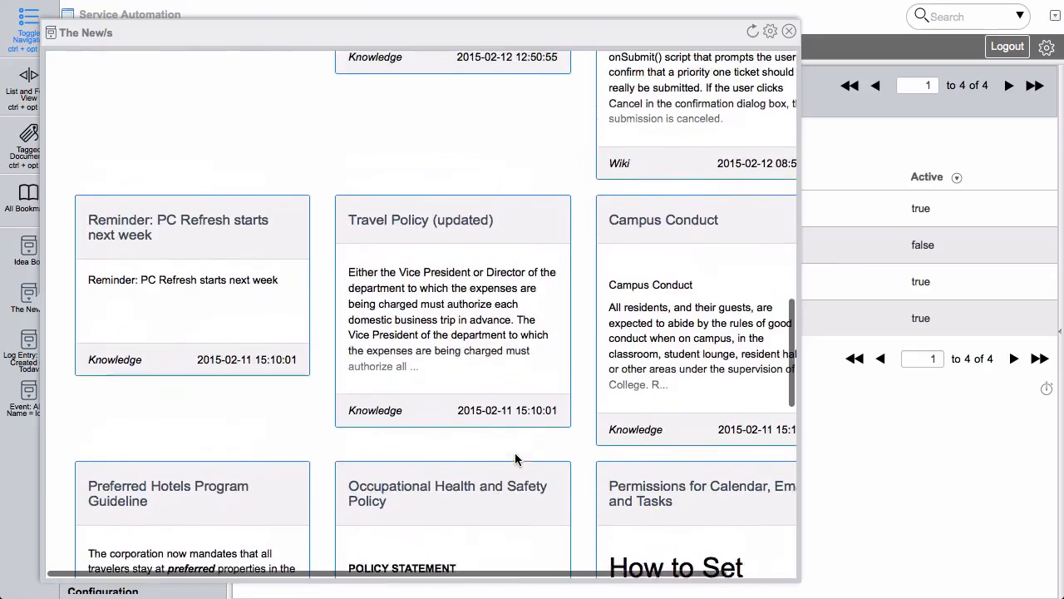
scroll(514, 454, "up", 4)
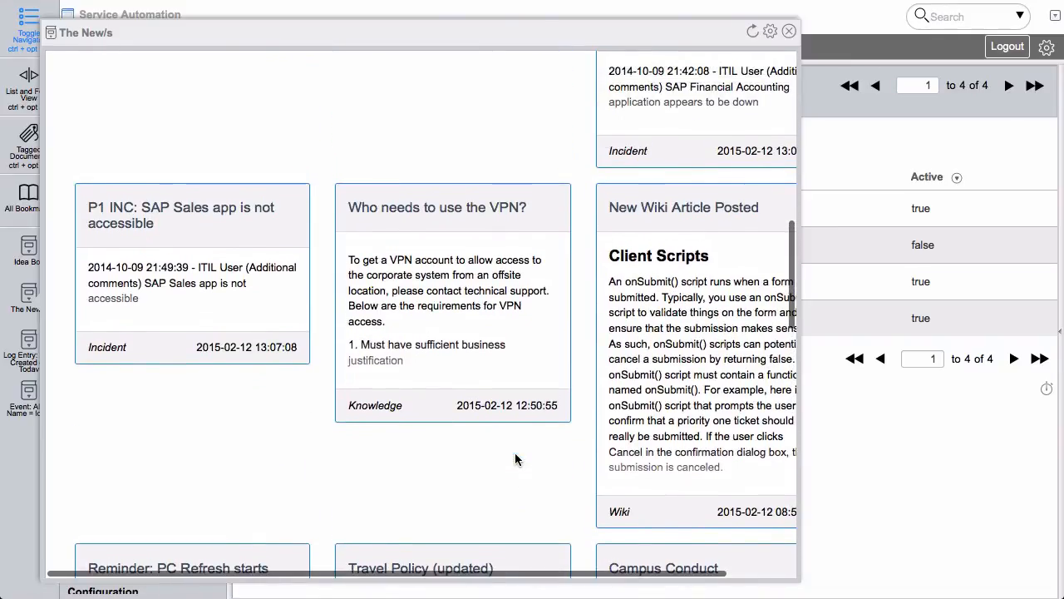